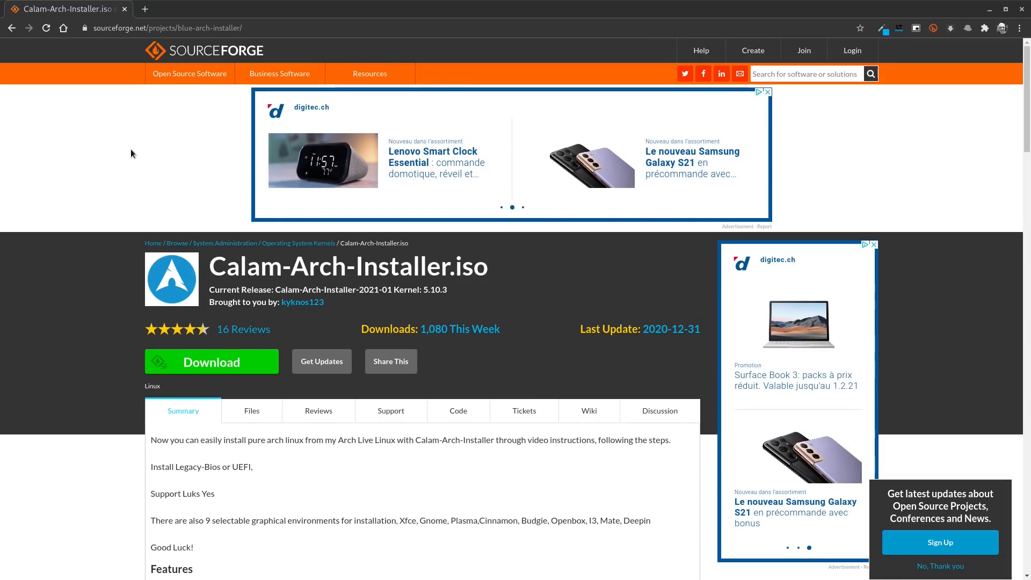
# Download the Calam-Arch-Installer ISO from its SourceForge project page.
pyautogui.click(169, 364)
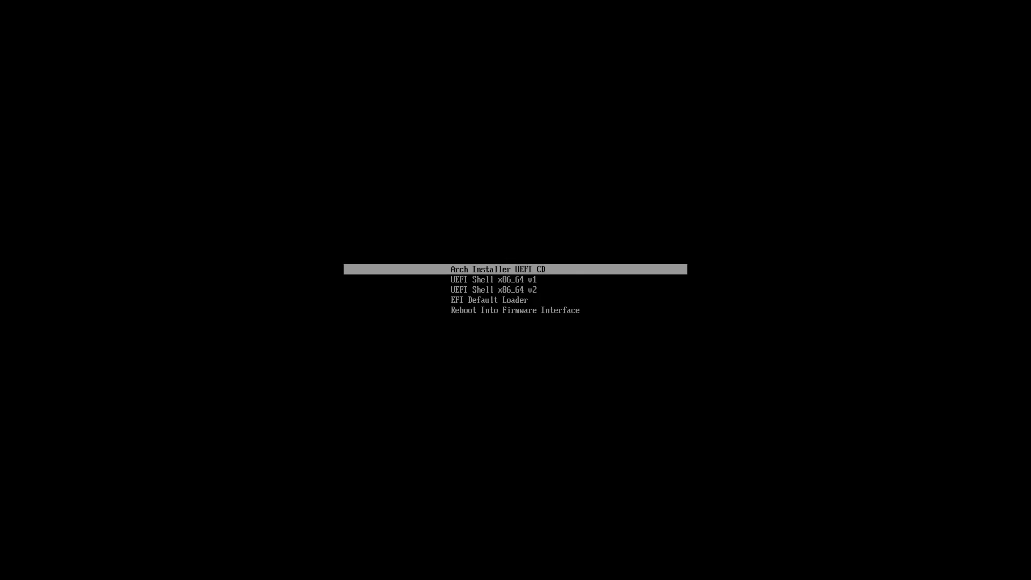
# Boot the Arch Installer UEFI CD entry with video=1920x1080 appended to its boot parameters.
pyautogui.press('e')
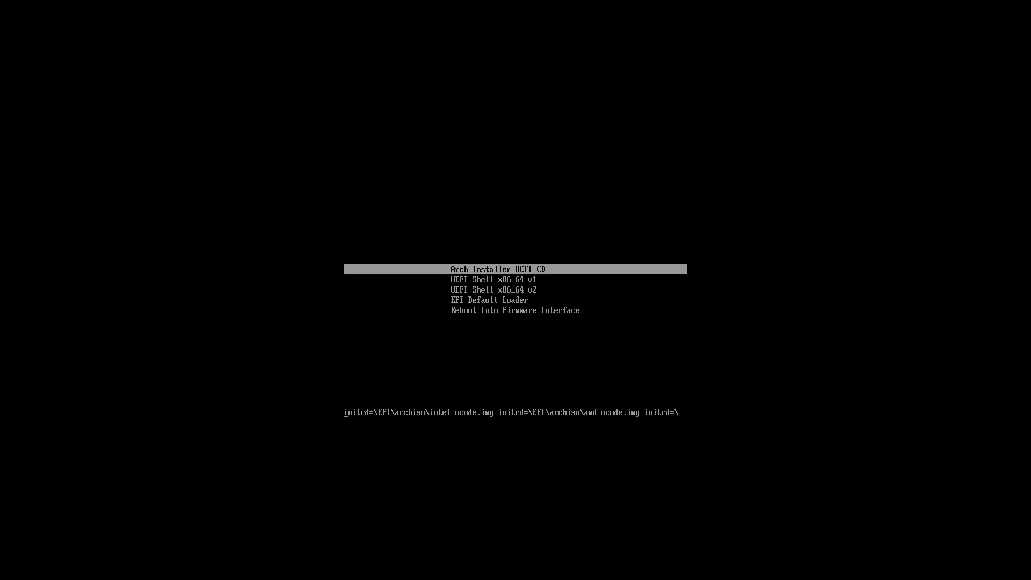
pyautogui.press('End')
pyautogui.write('video=')
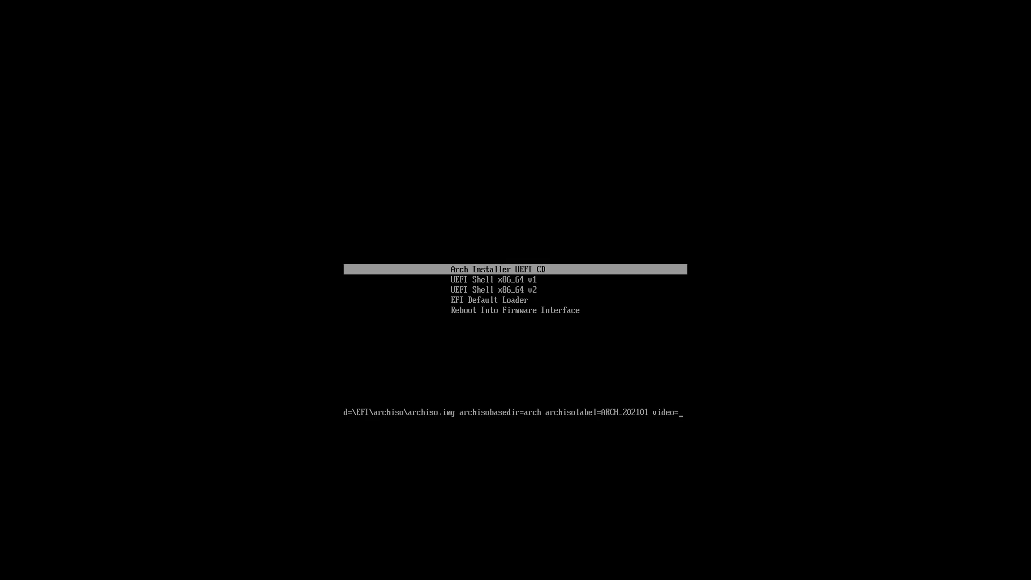
pyautogui.write('1920x1080')
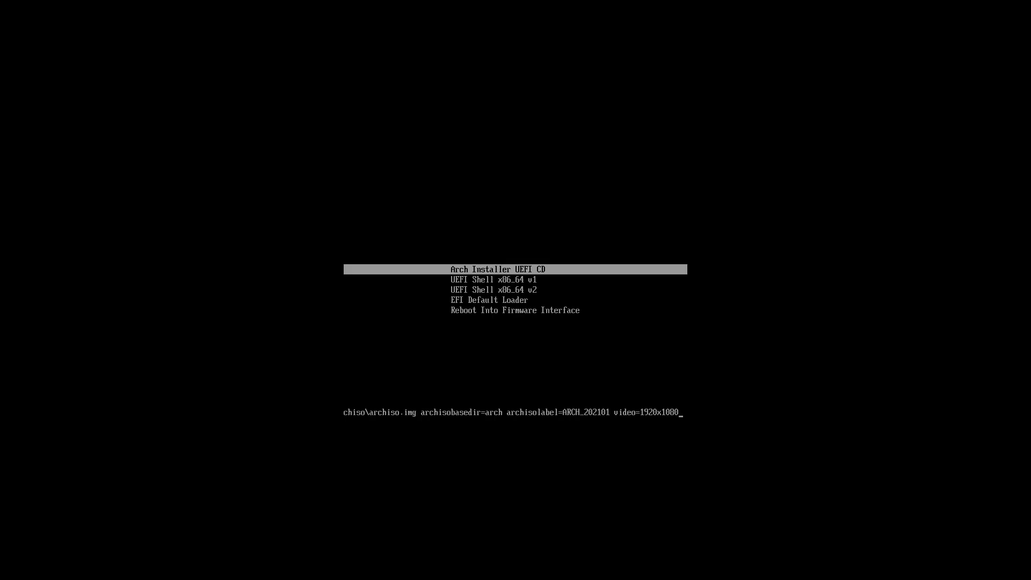
pyautogui.press('Return')
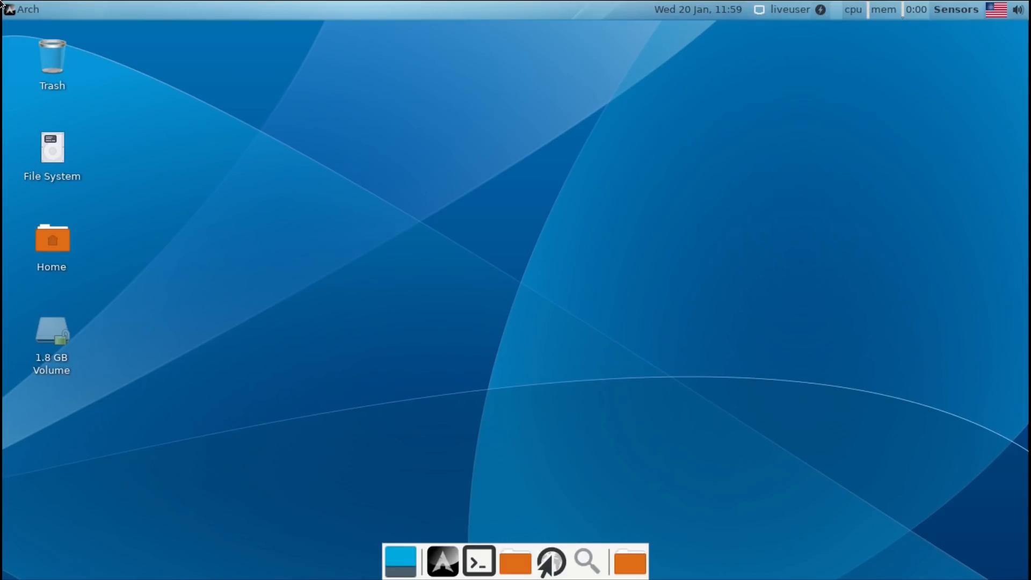
# Set the live desktop's display resolution to 1920x1080, apply it and close the Display settings.
pyautogui.click(34, 12)
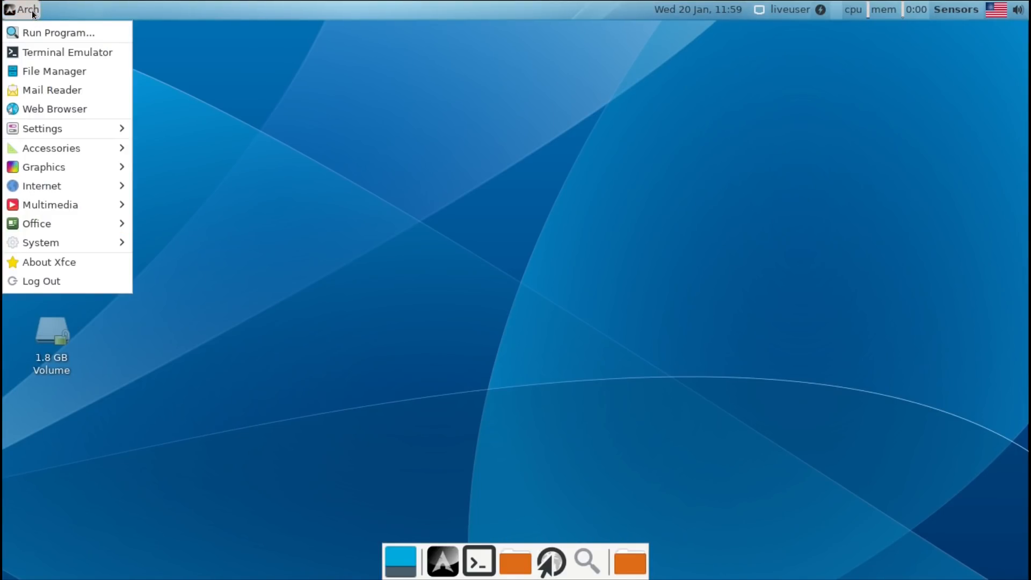
pyautogui.moveTo(50, 128)
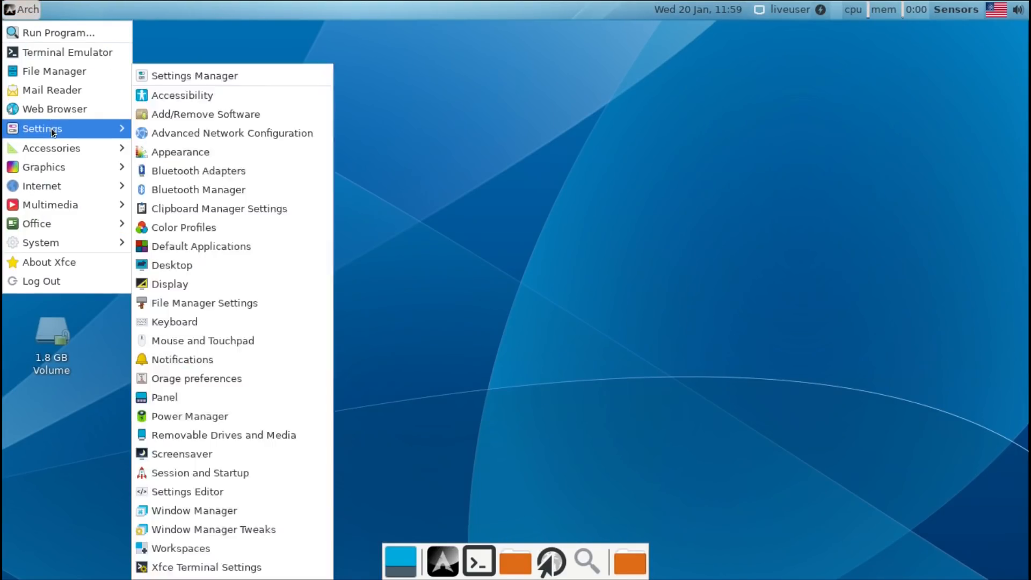
pyautogui.click(202, 75)
pyautogui.click(210, 290)
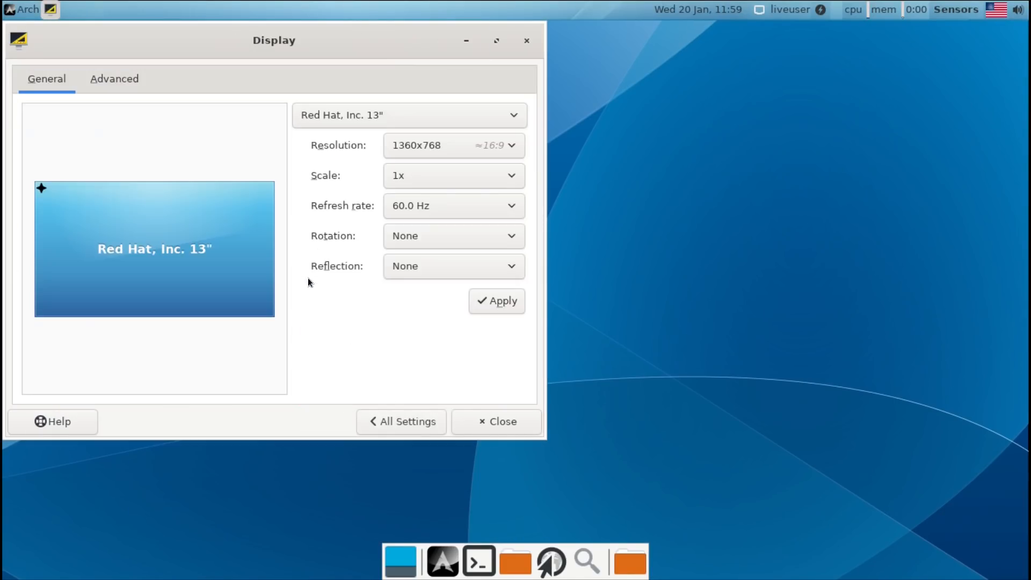
pyautogui.click(446, 150)
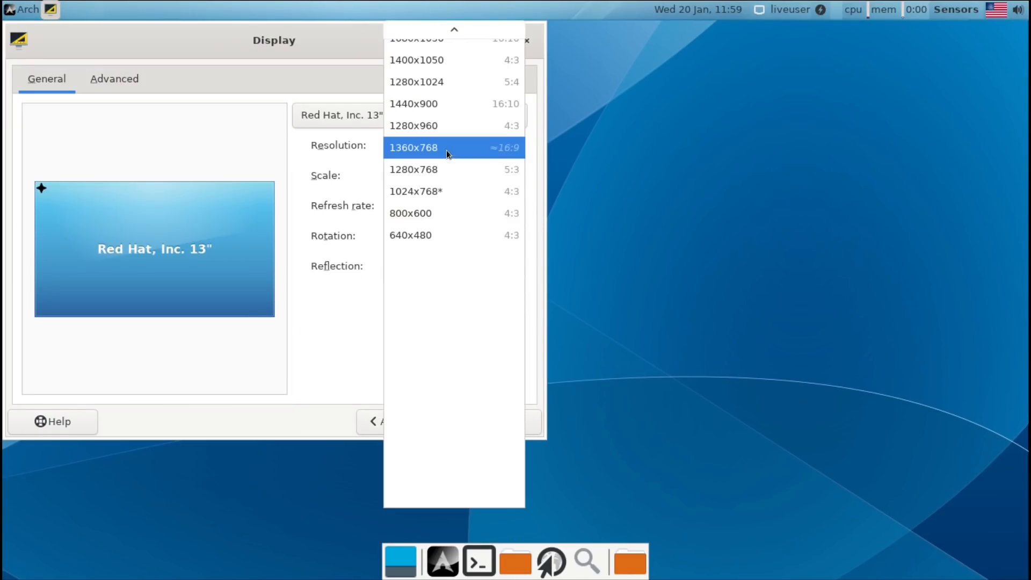
pyautogui.click(438, 79)
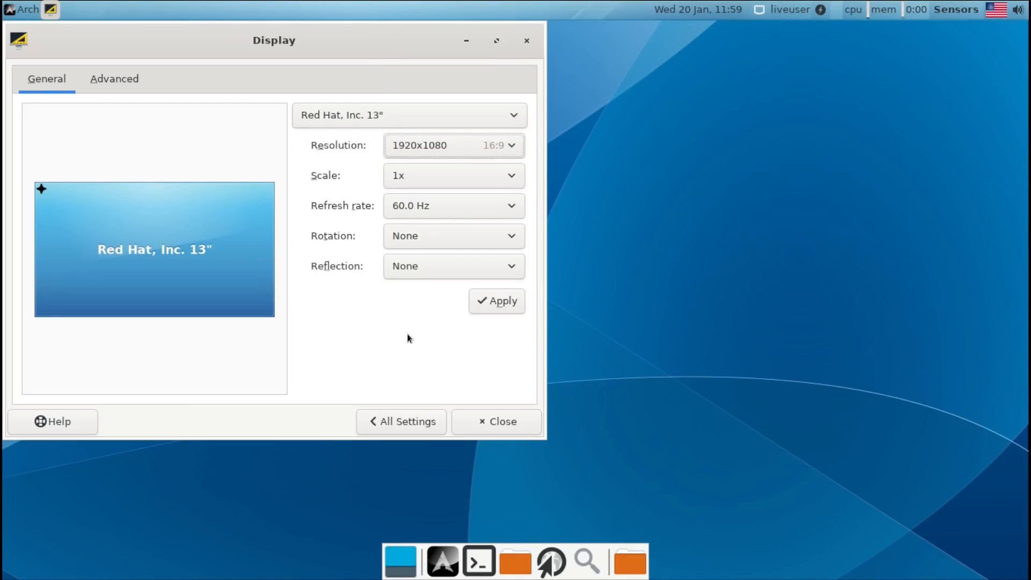
pyautogui.click(486, 302)
pyautogui.click(340, 250)
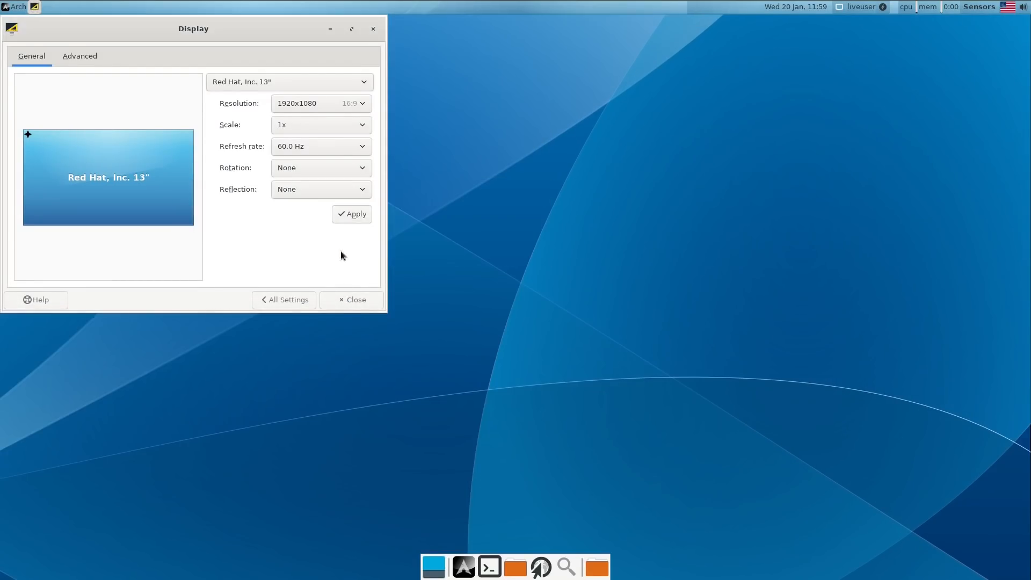
pyautogui.click(375, 29)
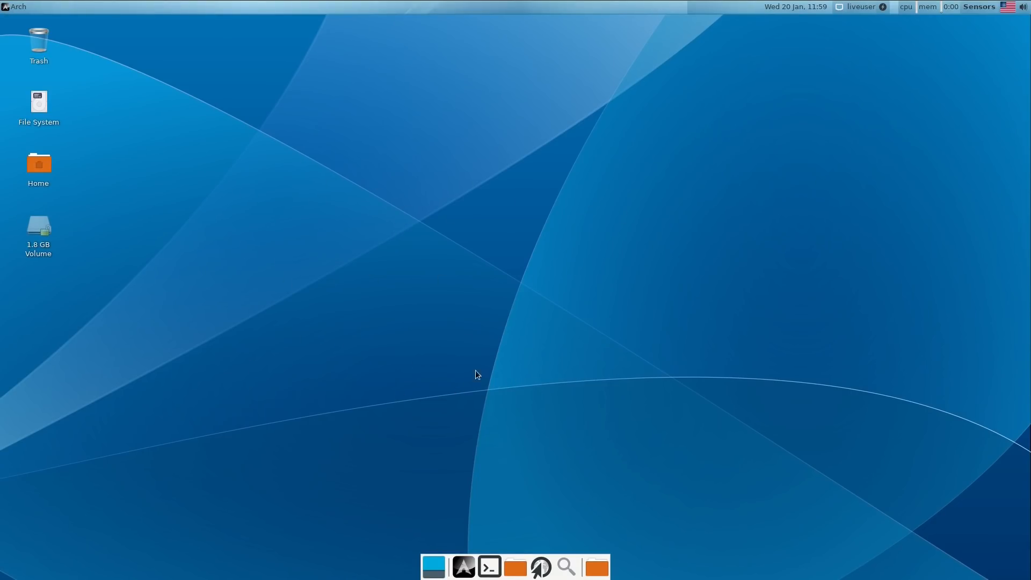
# Launch the Arch Linux installer and proceed past the welcome page with American English.
pyautogui.click(464, 570)
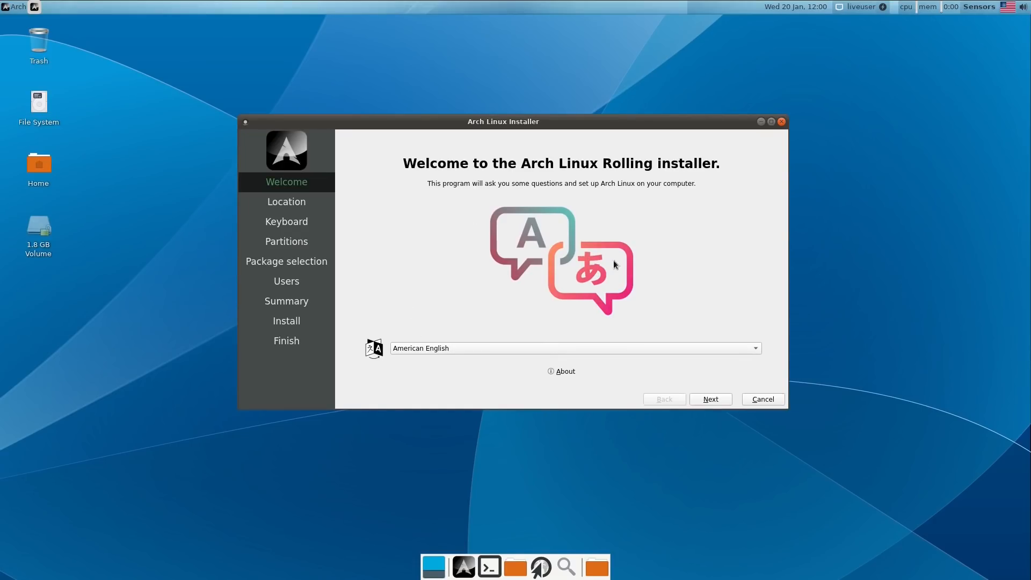
pyautogui.click(708, 401)
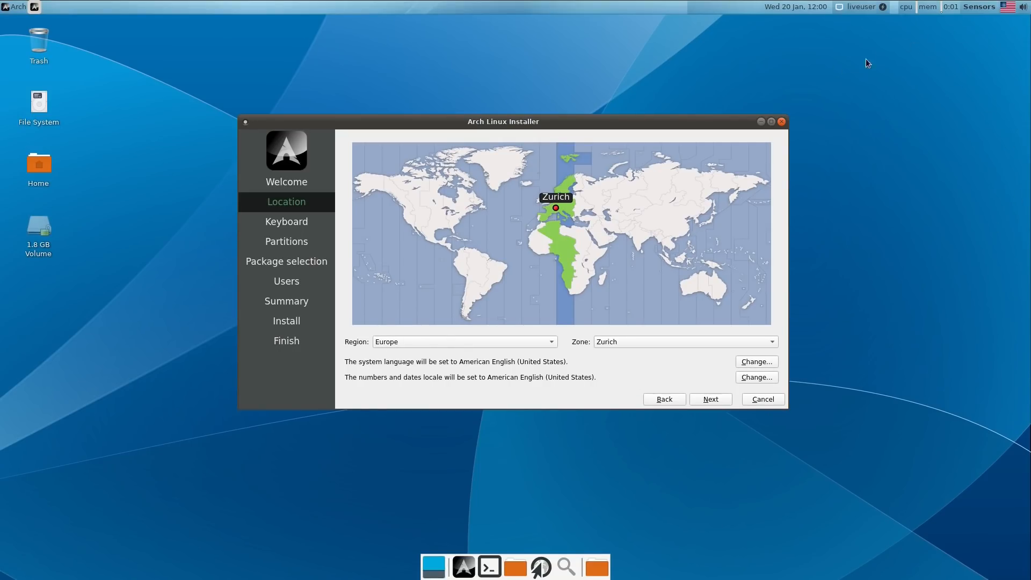
# Open a terminal over the installer and run ip a to check the network interface's IP address.
pyautogui.click(968, 57)
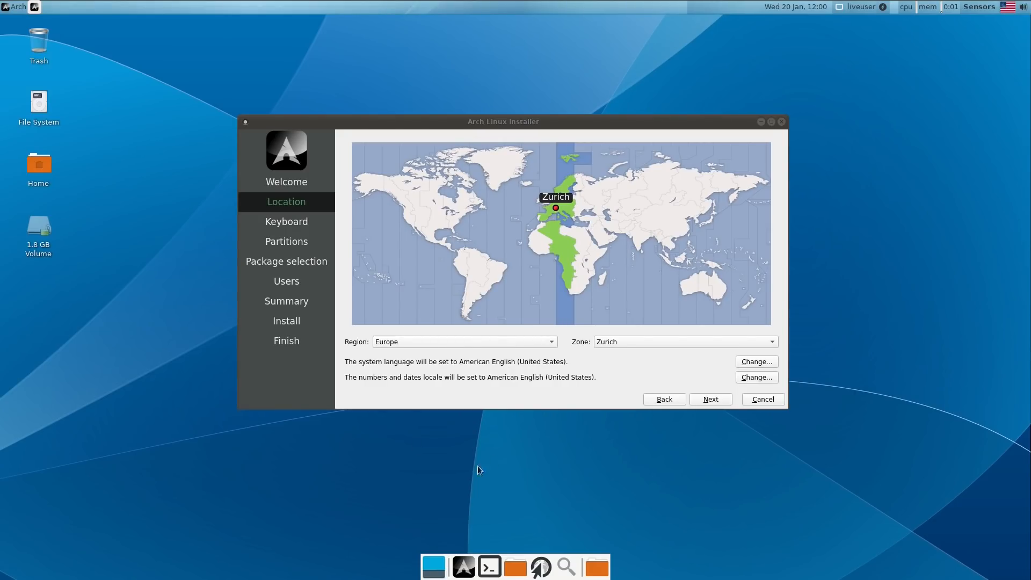
pyautogui.click(489, 563)
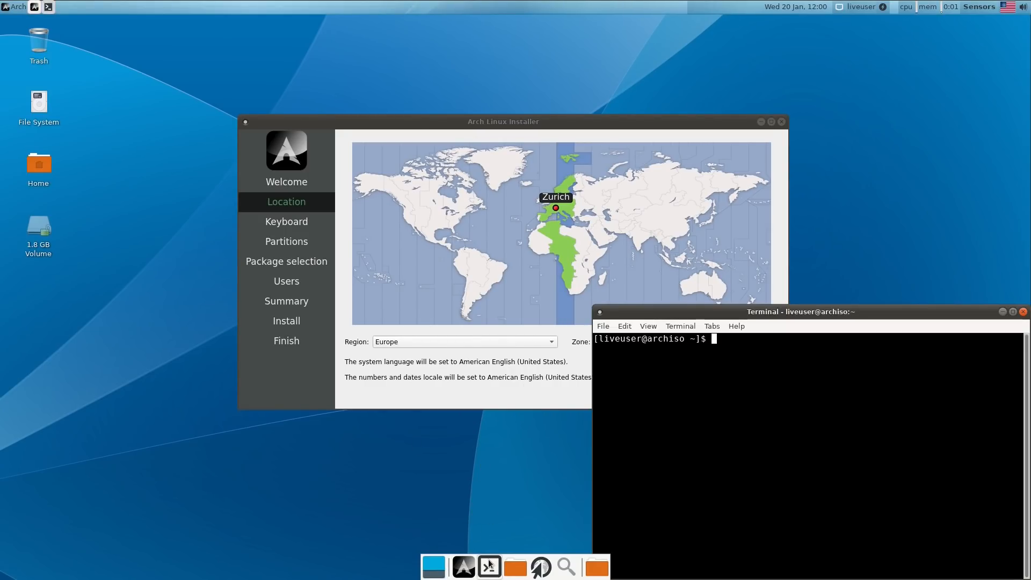
pyautogui.moveTo(759, 309); pyautogui.dragTo(489, 149)
pyautogui.write('ip a')
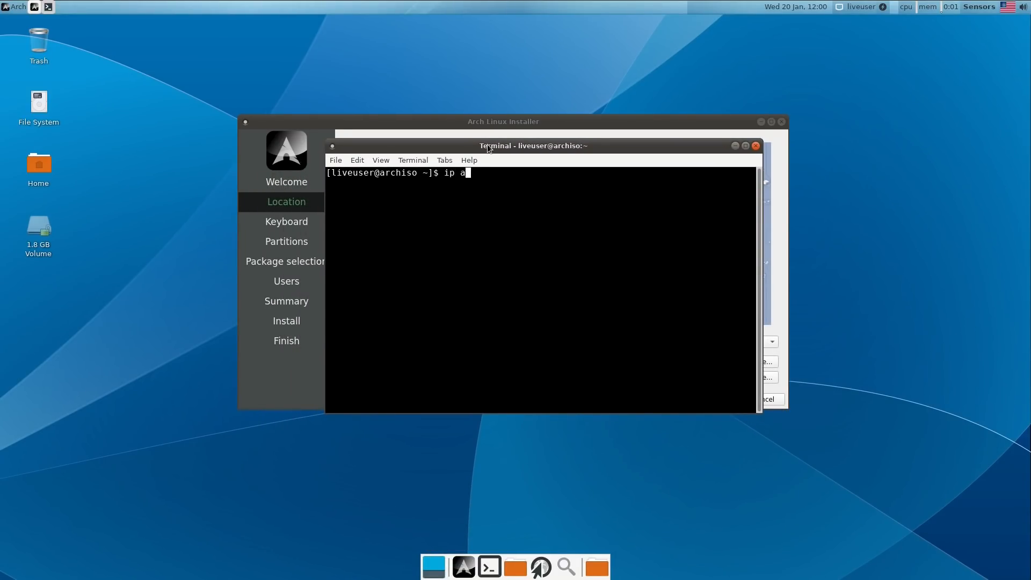
pyautogui.press('Return')
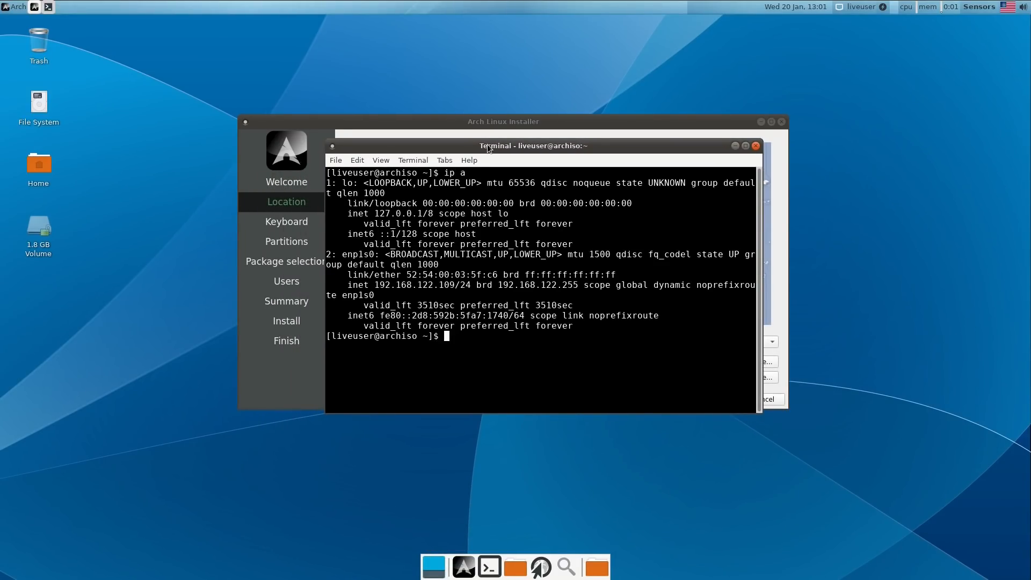
pyautogui.moveTo(375, 285); pyautogui.dragTo(454, 285)
# Run nmtui, view the connections available for activation, exit it and close the terminal.
pyautogui.click(455, 336)
pyautogui.write('nmtui')
pyautogui.press('Return')
pyautogui.press('Down')
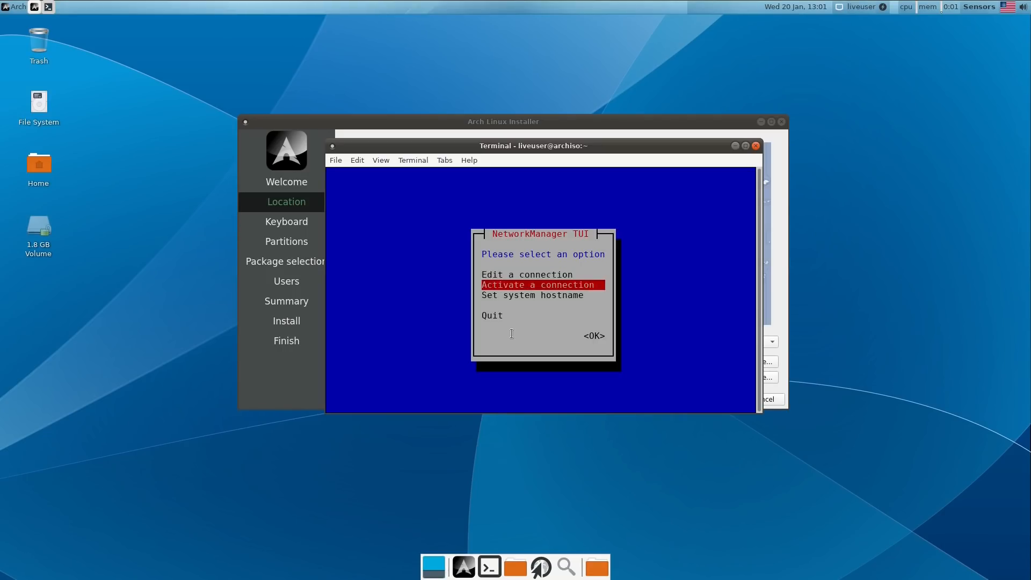
pyautogui.press('Return')
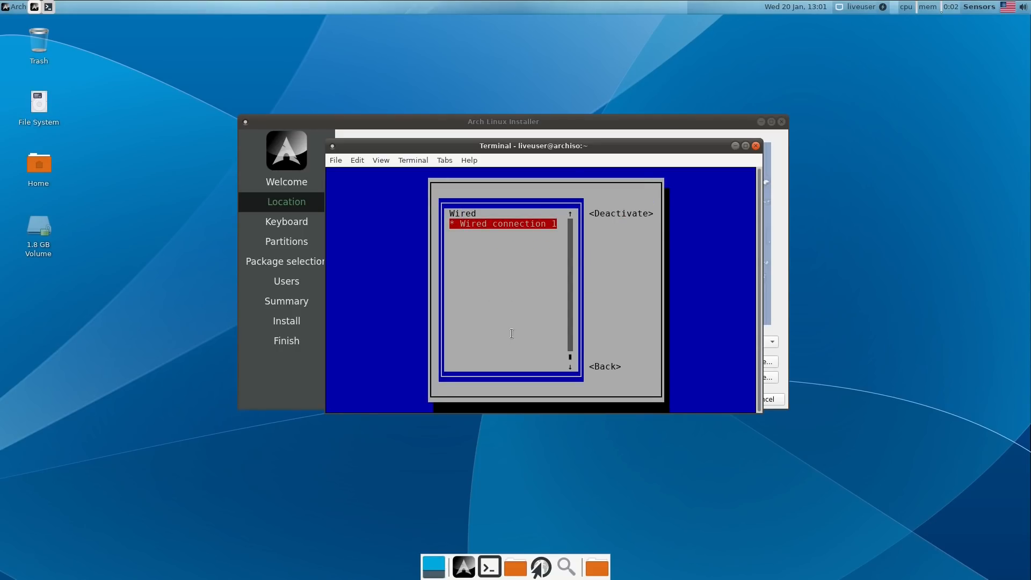
pyautogui.press('Escape')
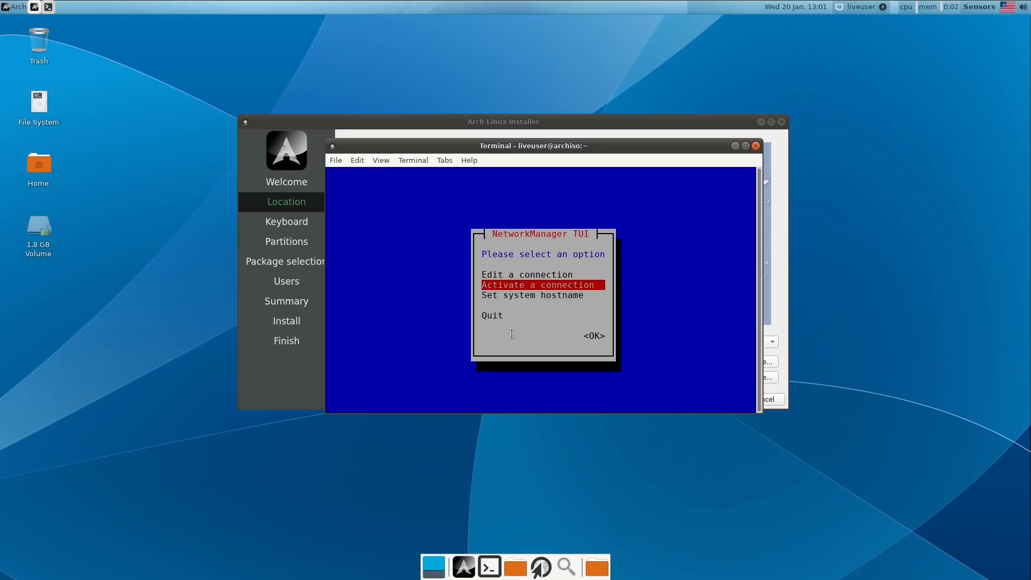
pyautogui.press('Escape')
pyautogui.click(756, 146)
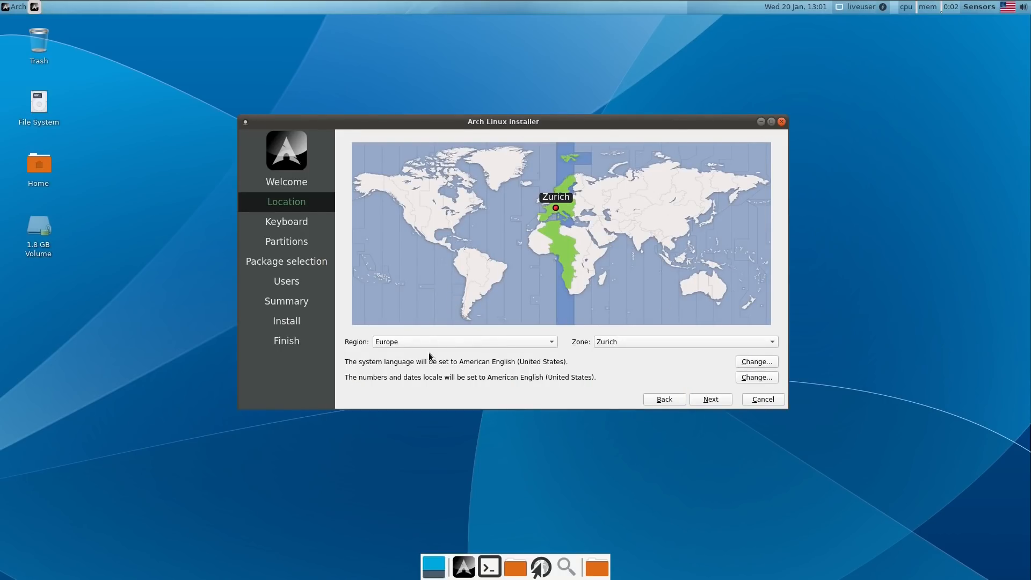
# Accept the Europe/Zurich location and set the keyboard layout to German (Switzerland) with the German (Switzerland, no dead keys) variant.
pyautogui.click(713, 401)
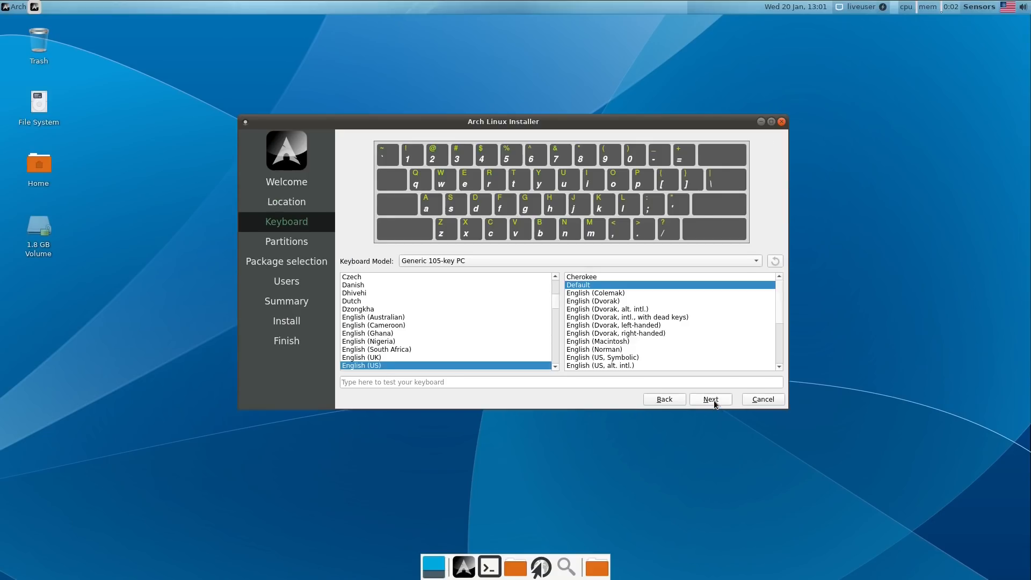
pyautogui.scroll(-5, 475, 332)
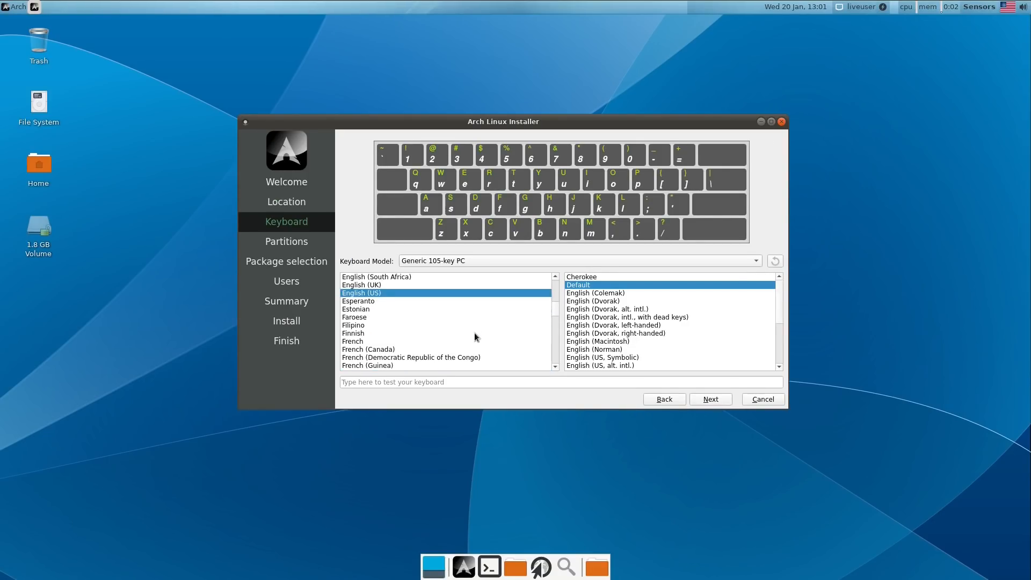
pyautogui.click(408, 333)
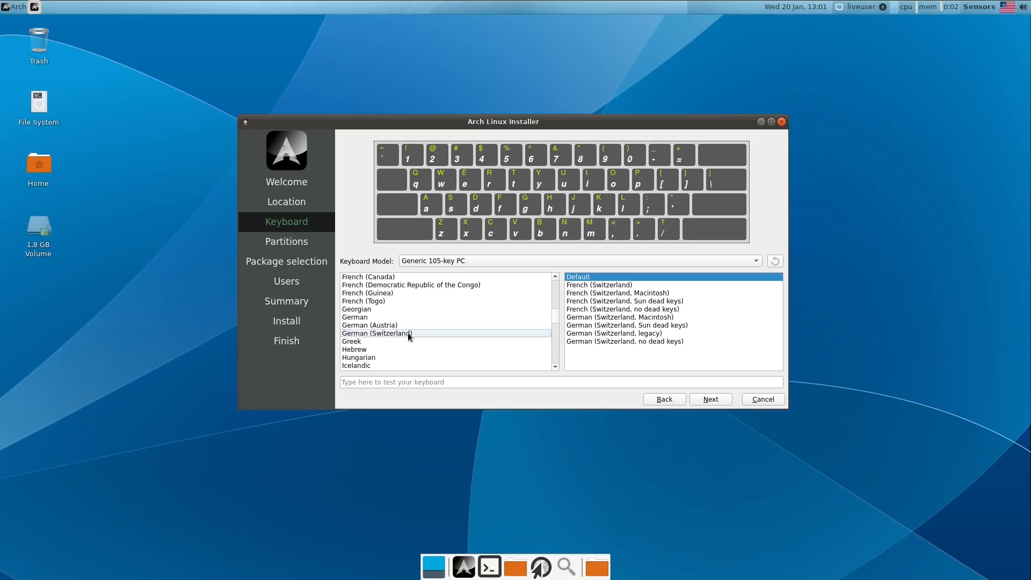
pyautogui.click(593, 342)
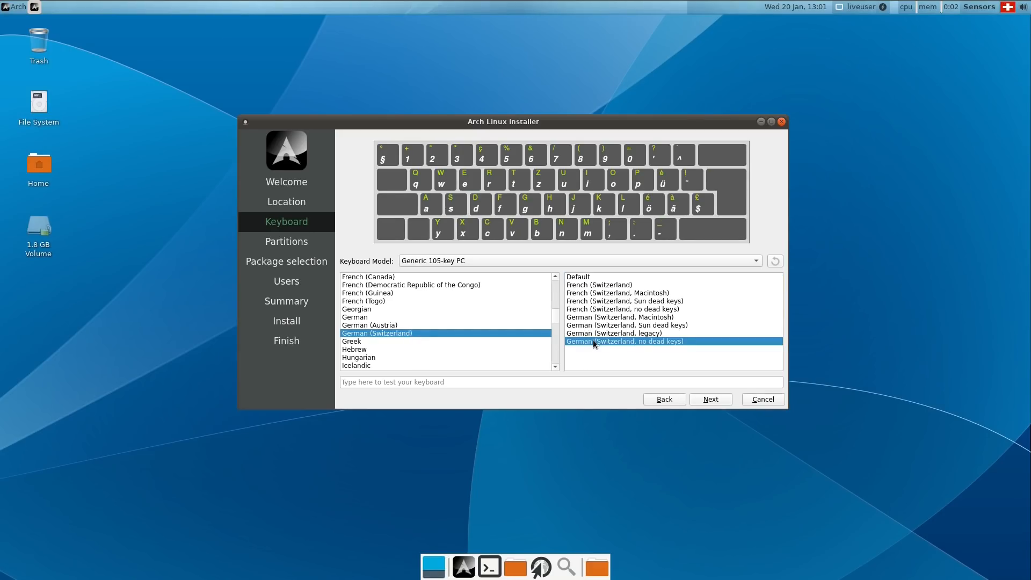
pyautogui.click(719, 399)
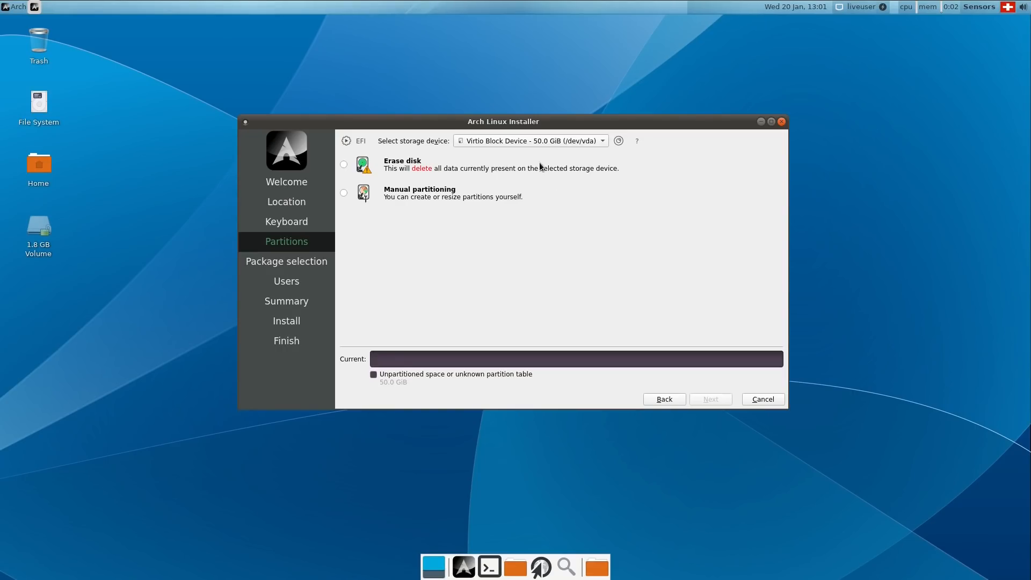
# Choose manual partitioning for the Virtio Block Device and create a new GUID Partition Table (GPT) on it.
pyautogui.click(567, 139)
pyautogui.click(567, 139)
pyautogui.click(344, 194)
pyautogui.click(707, 400)
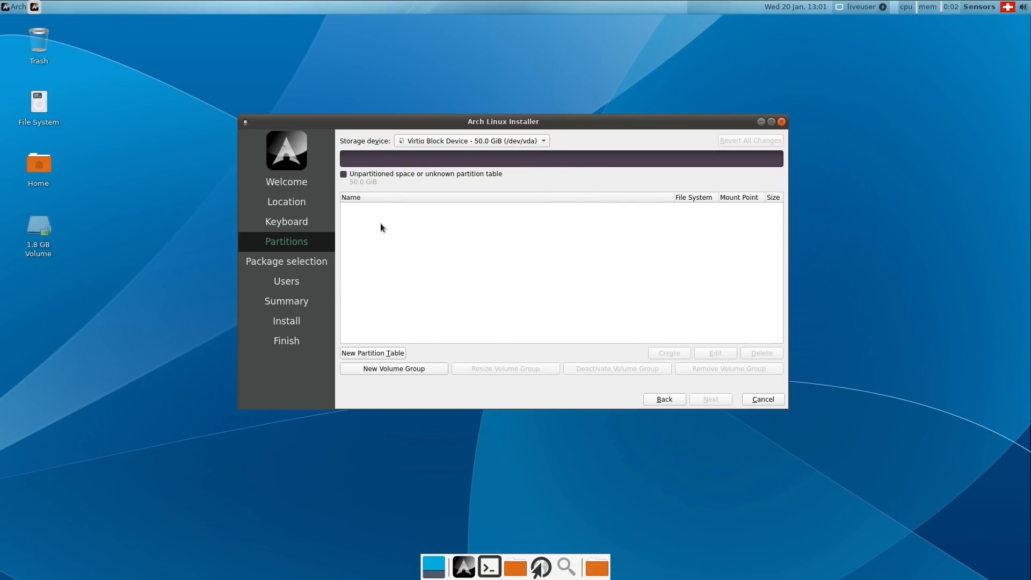
pyautogui.click(369, 354)
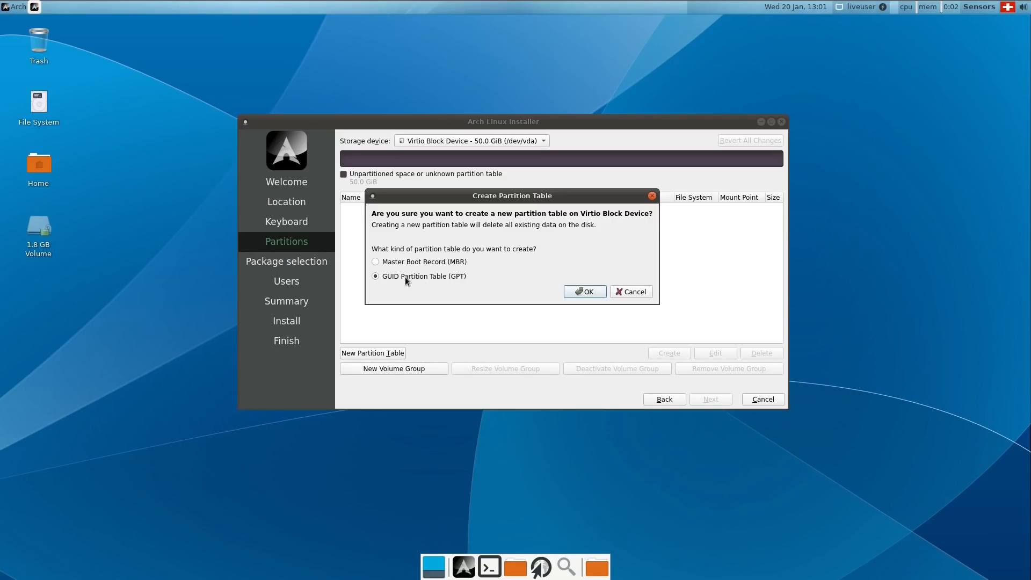
pyautogui.click(578, 291)
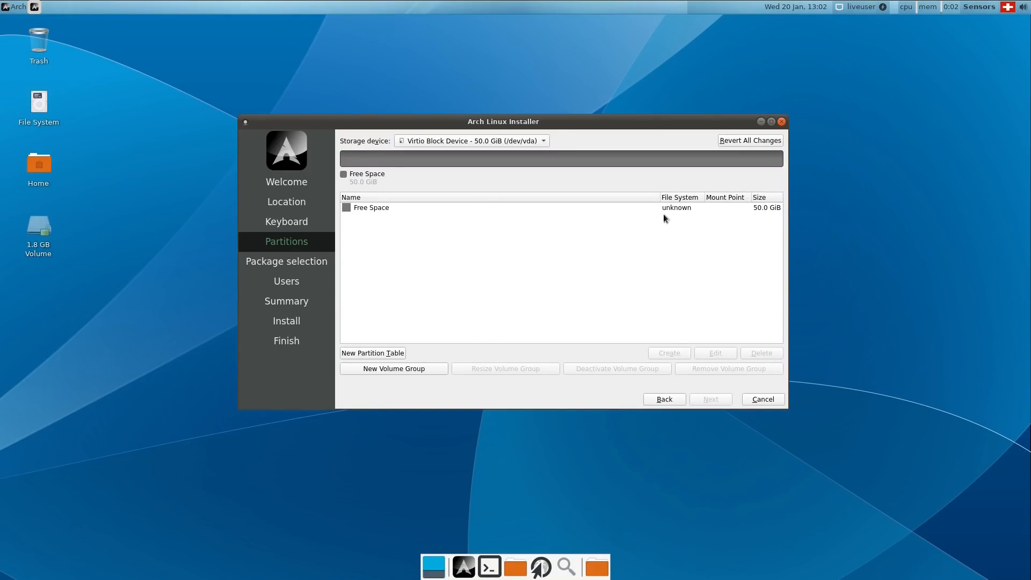
# Create a 300 MiB fat32 partition in the free space with mount point /boot/efi and the esp flag.
pyautogui.click(378, 211)
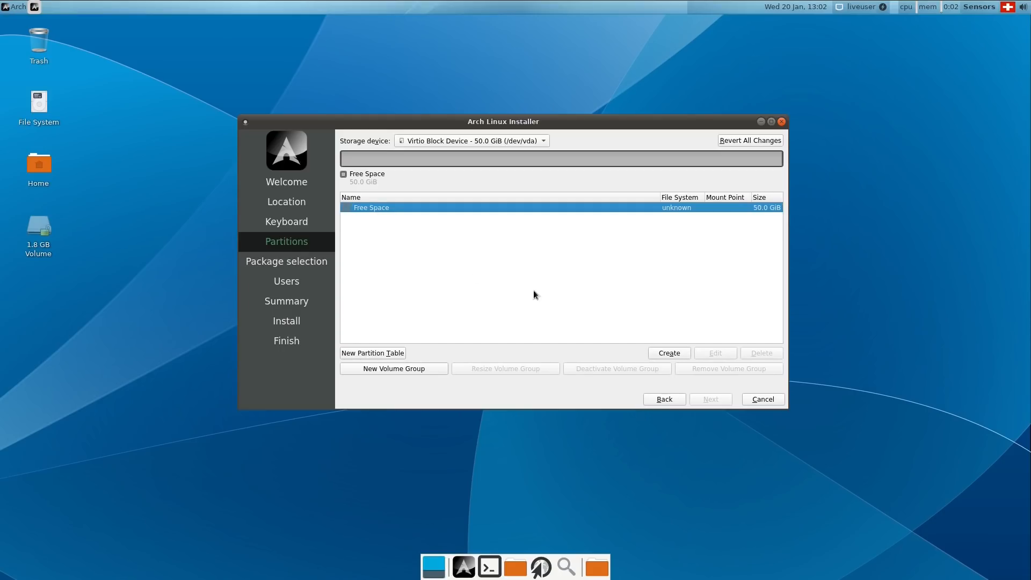
pyautogui.click(668, 354)
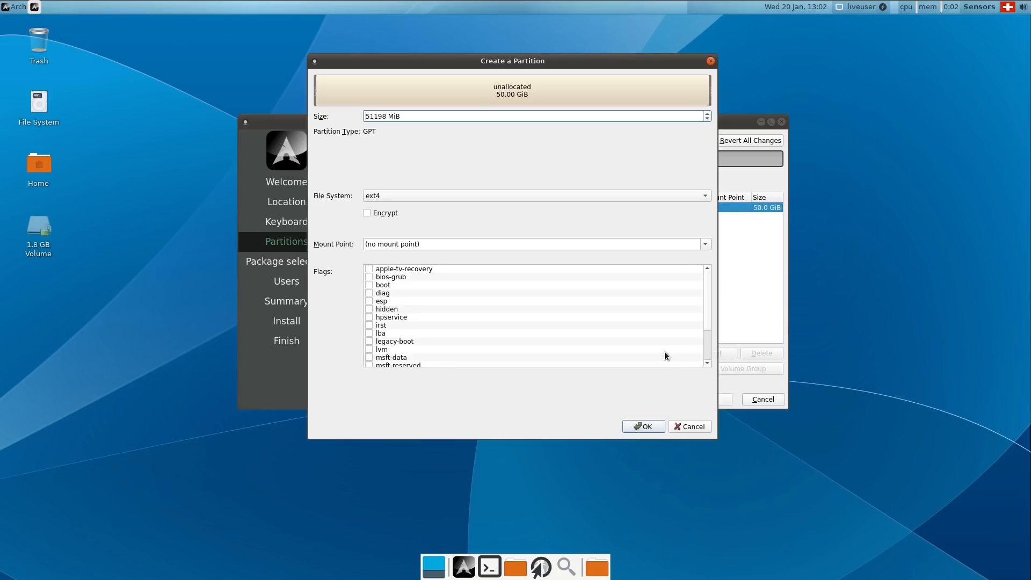
pyautogui.doubleClick(371, 118)
pyautogui.write('300')
pyautogui.click(378, 197)
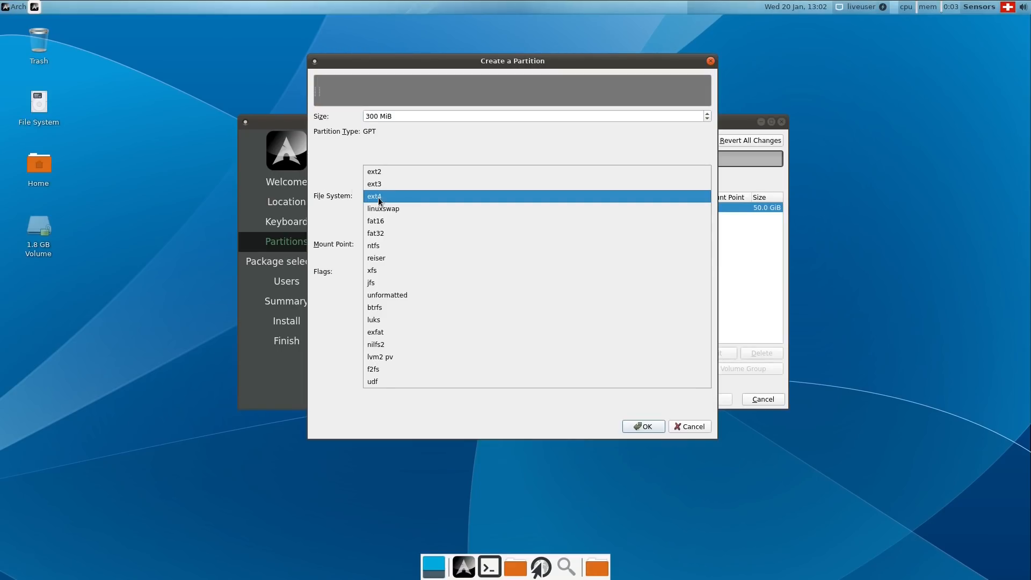
pyautogui.click(376, 233)
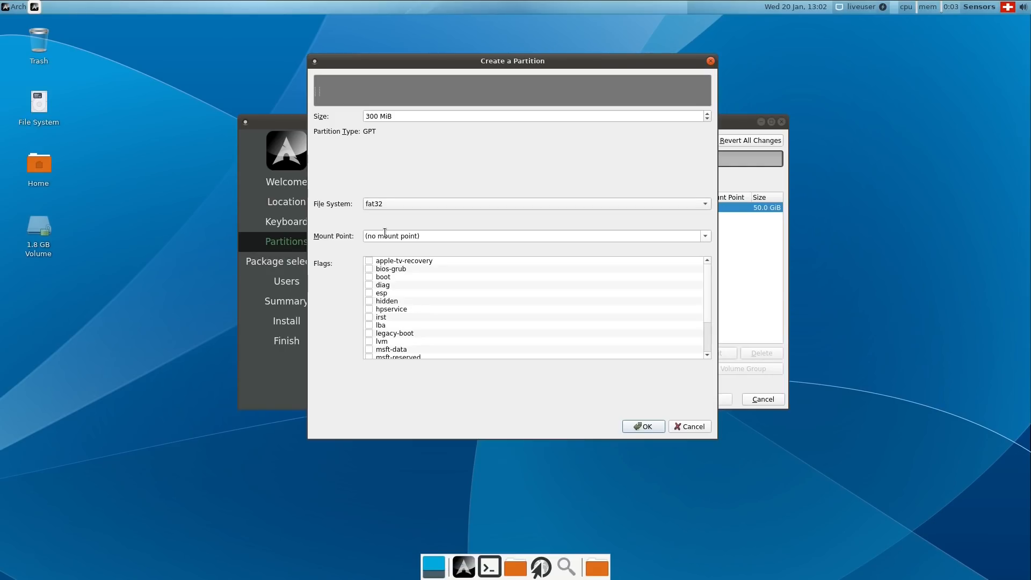
pyautogui.click(705, 236)
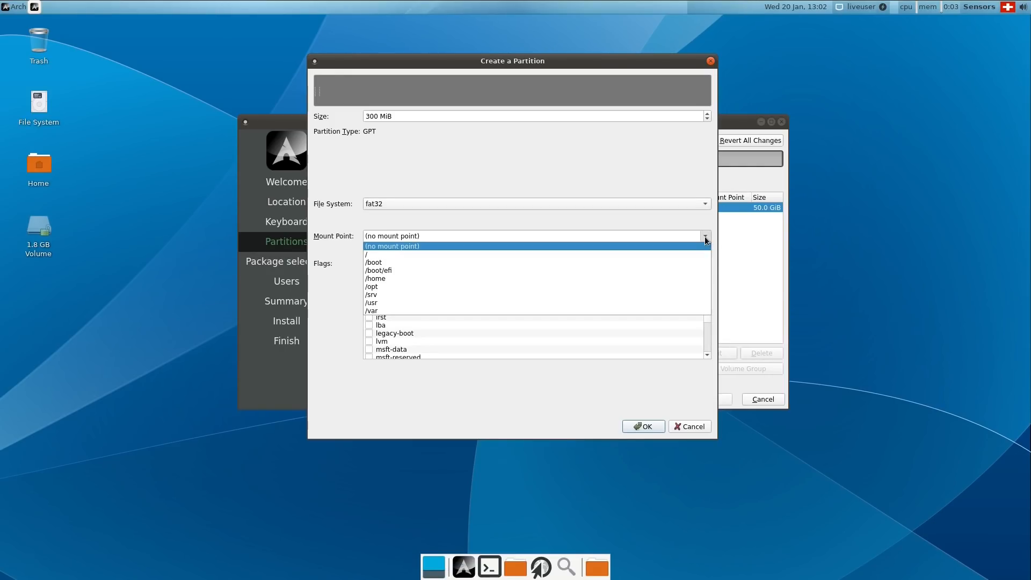
pyautogui.click(409, 271)
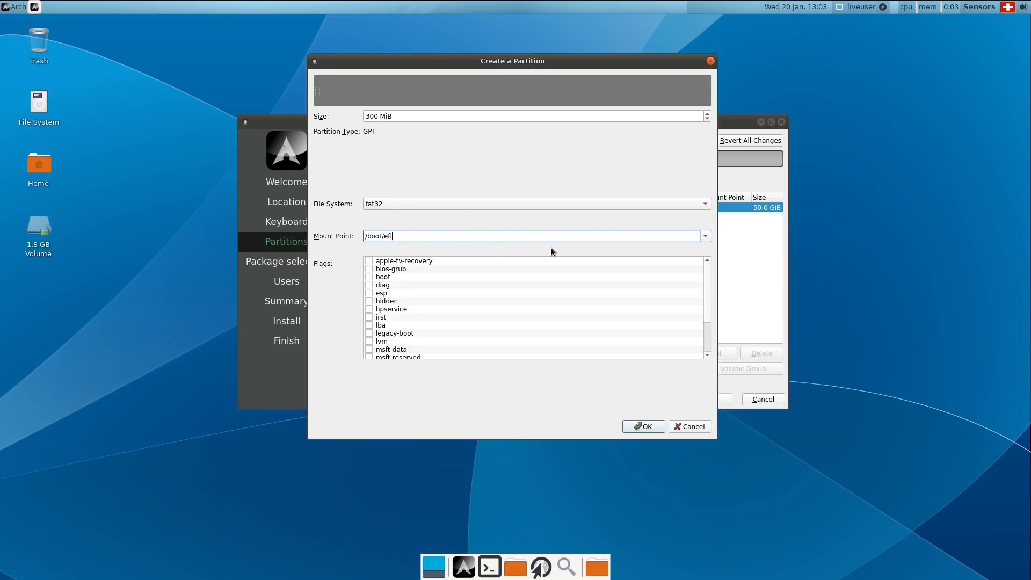
pyautogui.click(369, 293)
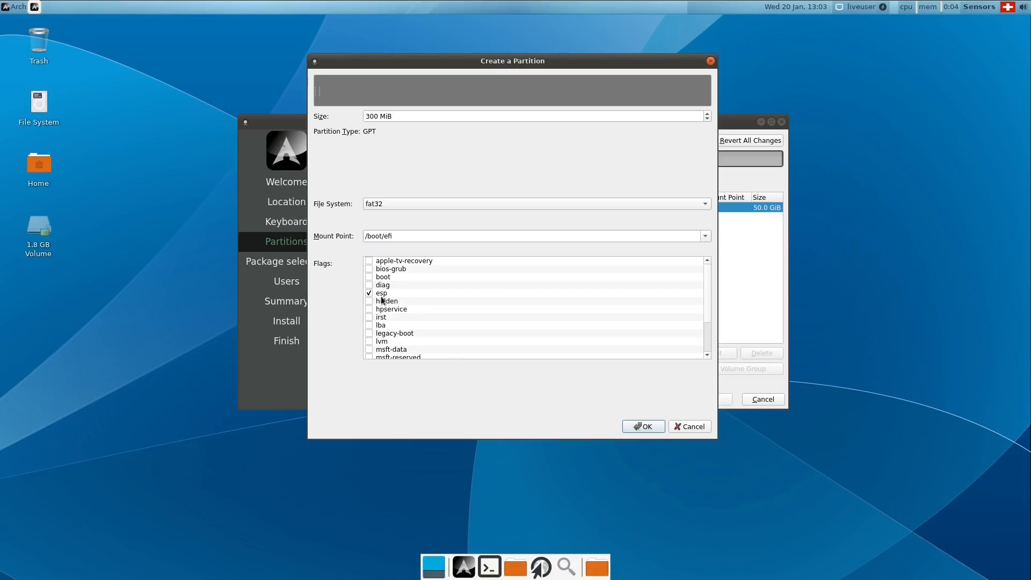
pyautogui.click(640, 430)
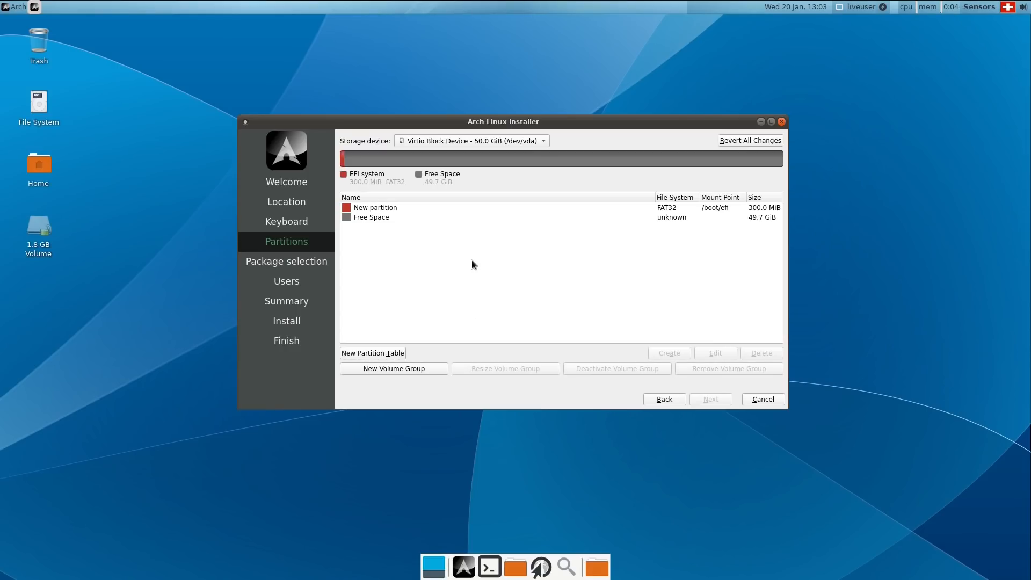
# Create a 2000 MiB linuxswap partition in the remaining free space with the swap flag set.
pyautogui.click(382, 219)
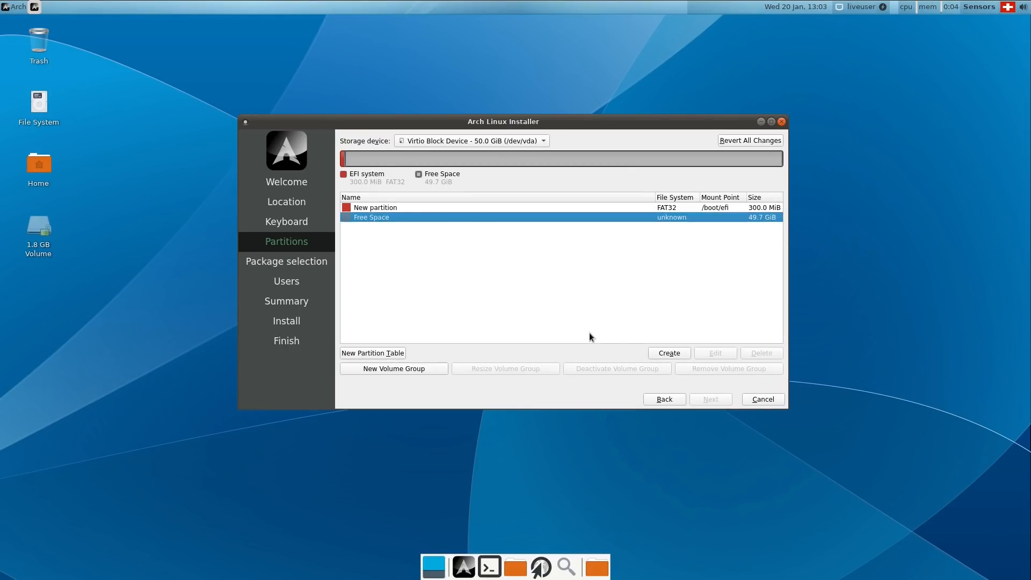
pyautogui.click(677, 353)
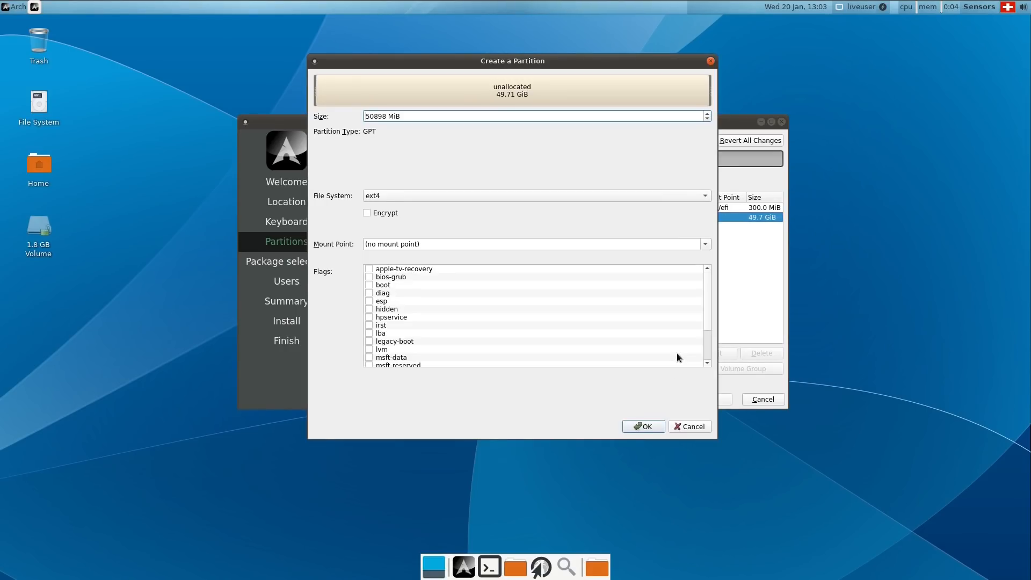
pyautogui.doubleClick(374, 115)
pyautogui.write('2000')
pyautogui.click(417, 197)
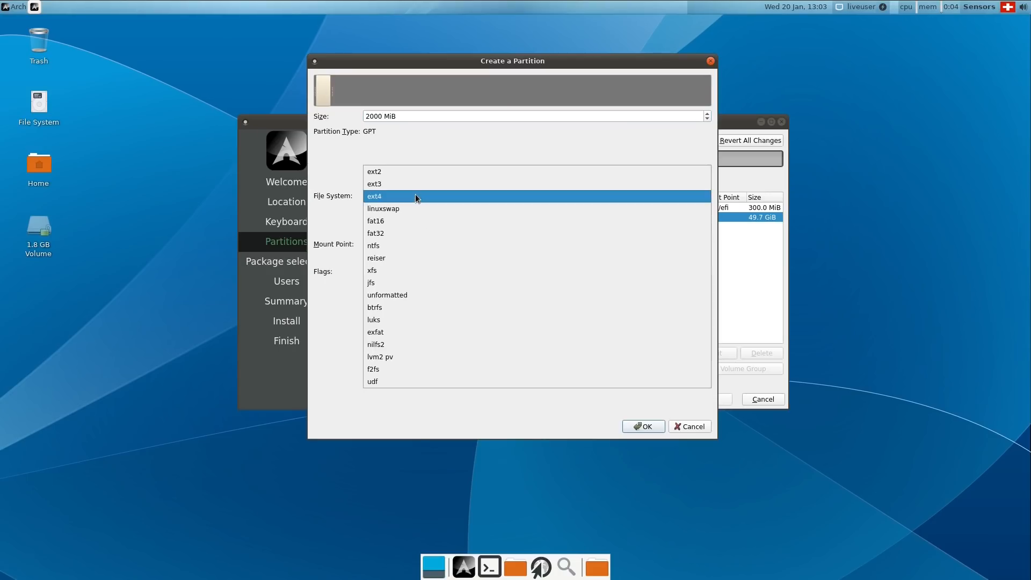
pyautogui.click(414, 211)
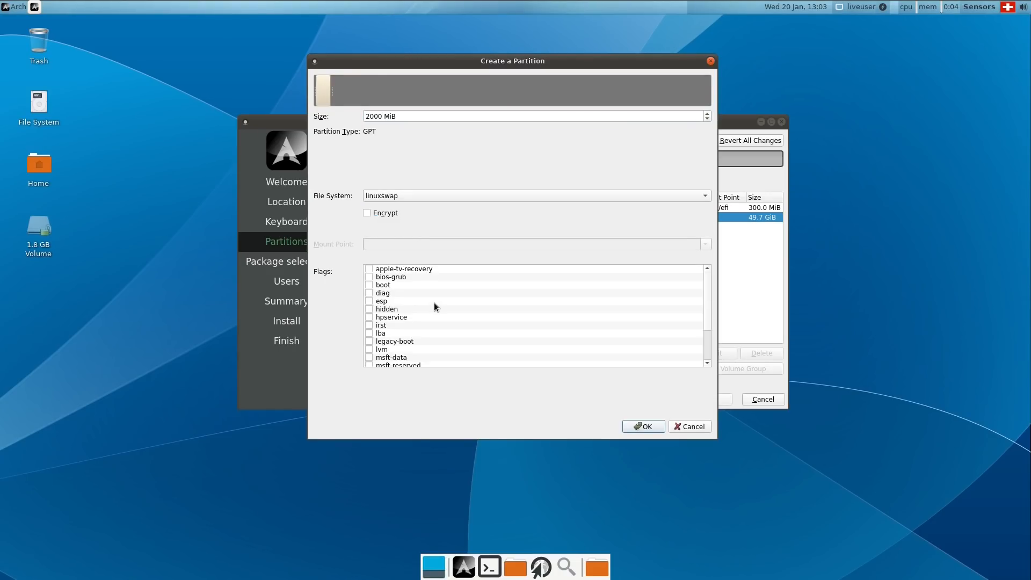
pyautogui.scroll(-2, 434, 302)
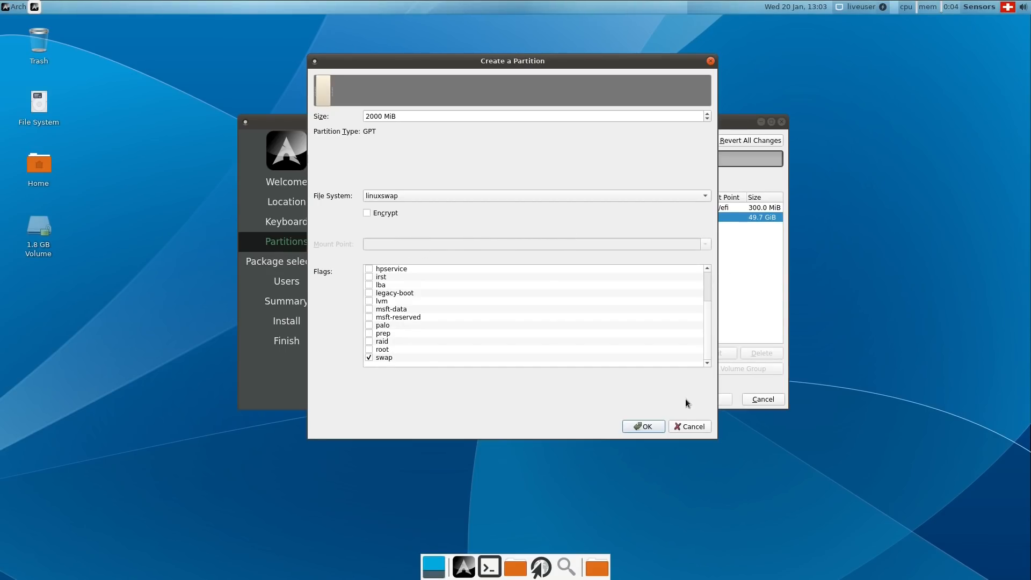
pyautogui.click(646, 427)
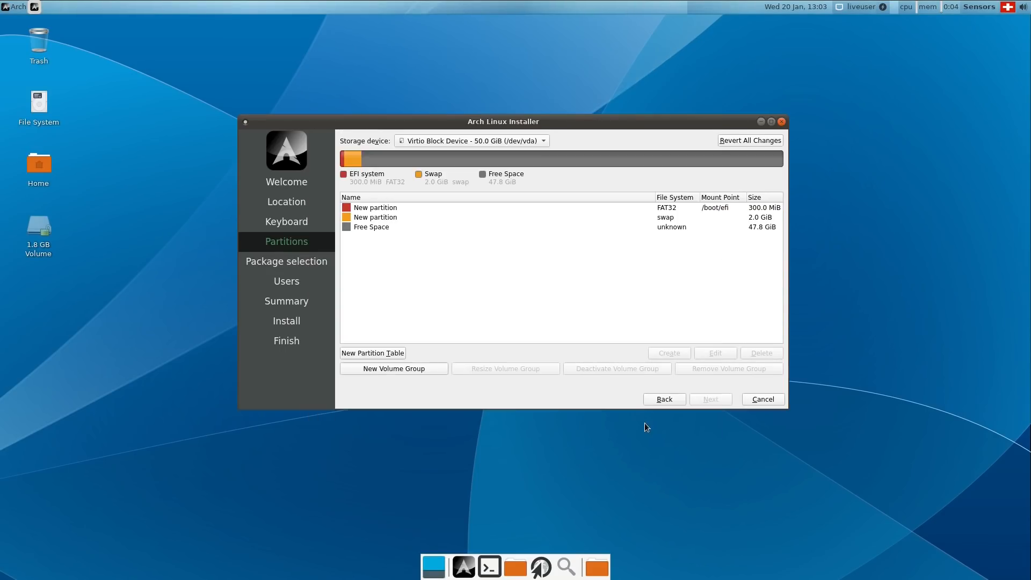
# Create an ext4 partition from all remaining free space with mount point / and the root flag, and continue to package selection.
pyautogui.click(383, 226)
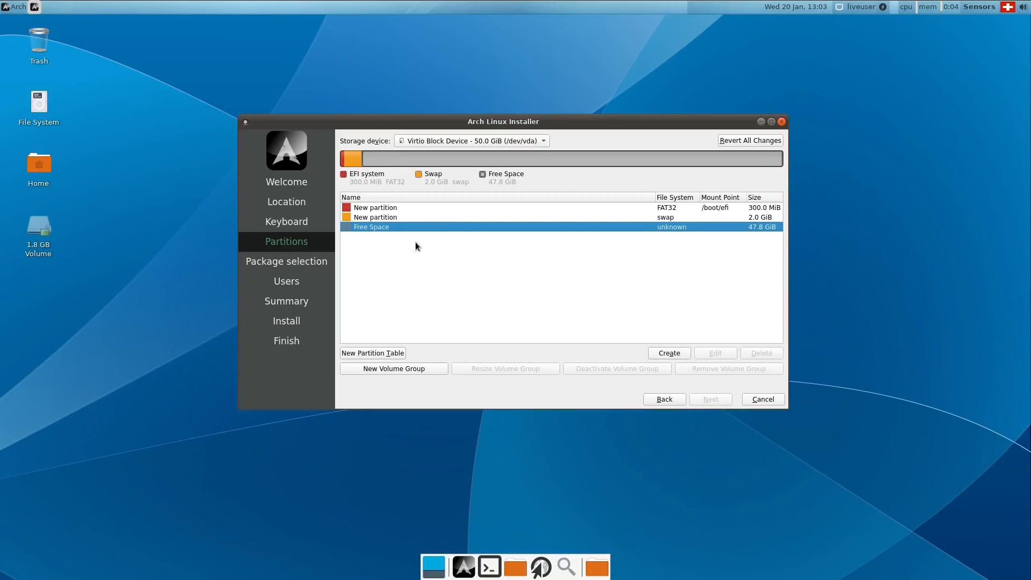
pyautogui.click(669, 353)
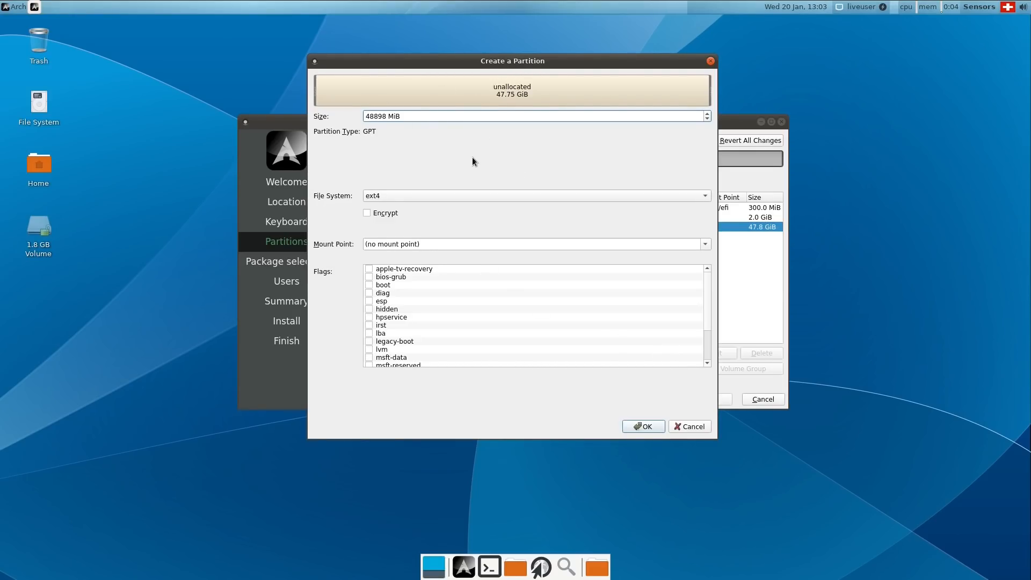
pyautogui.click(421, 196)
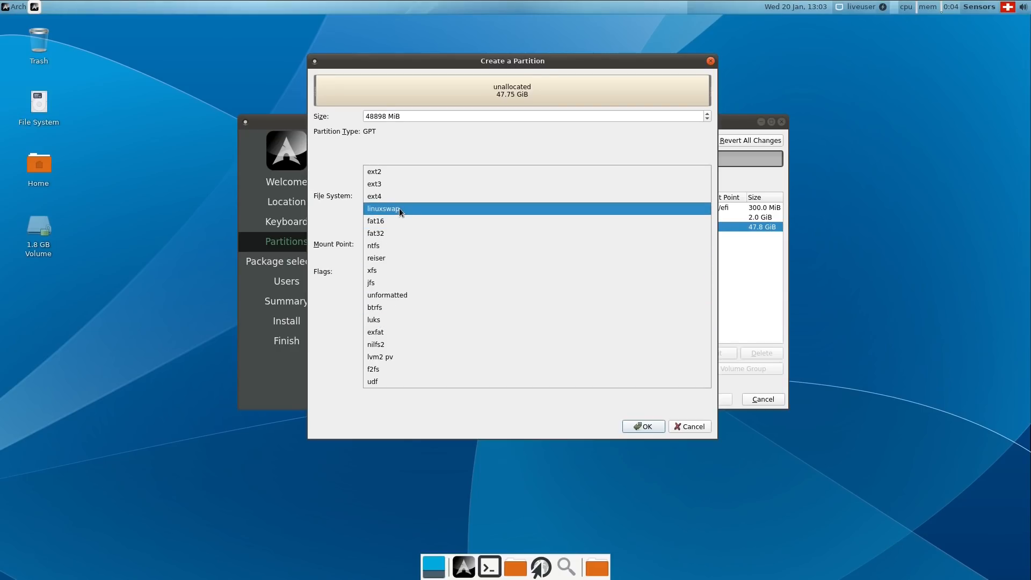
pyautogui.click(400, 199)
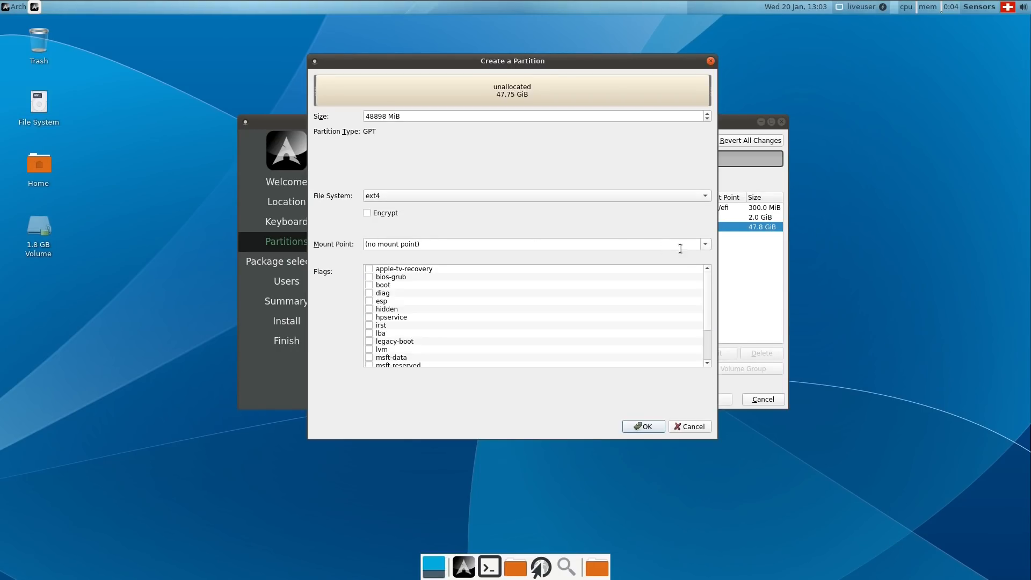
pyautogui.click(704, 246)
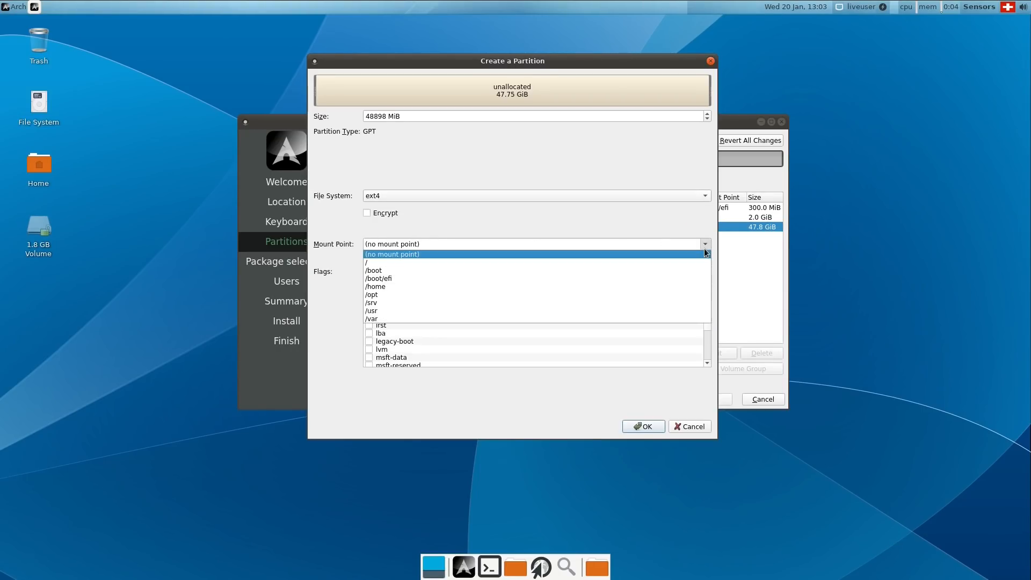
pyautogui.click(424, 262)
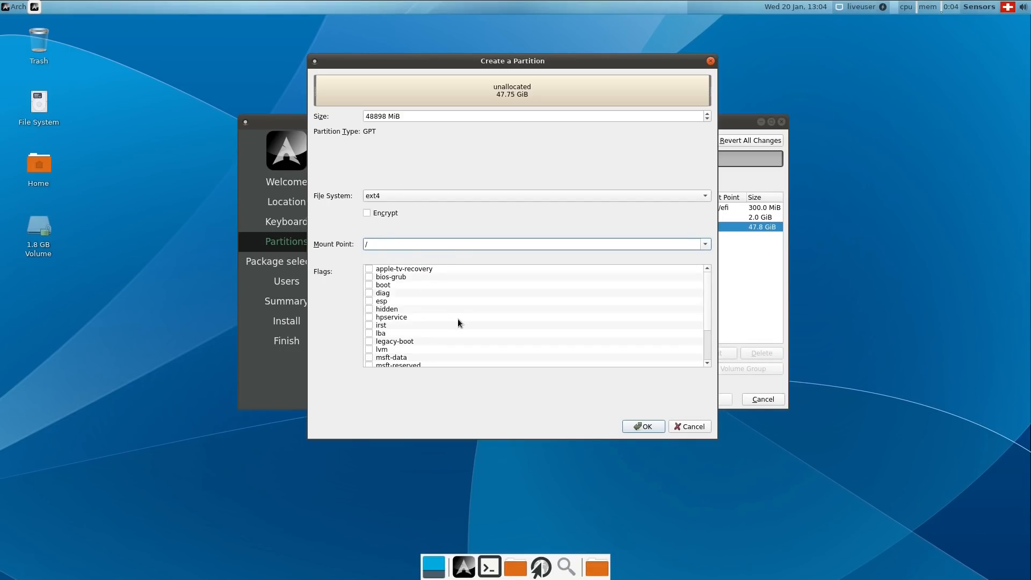
pyautogui.scroll(-2, 463, 317)
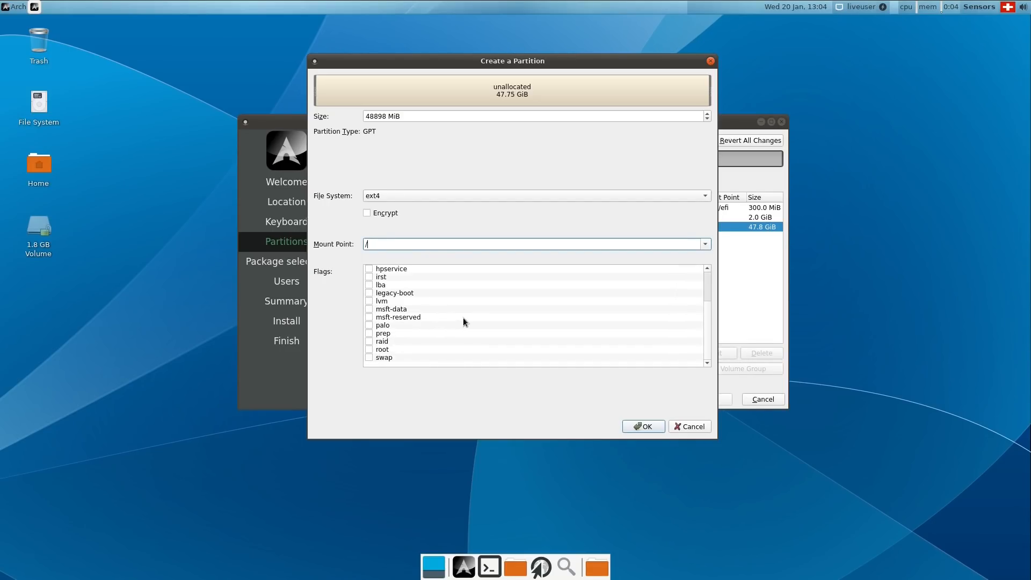
pyautogui.click(369, 349)
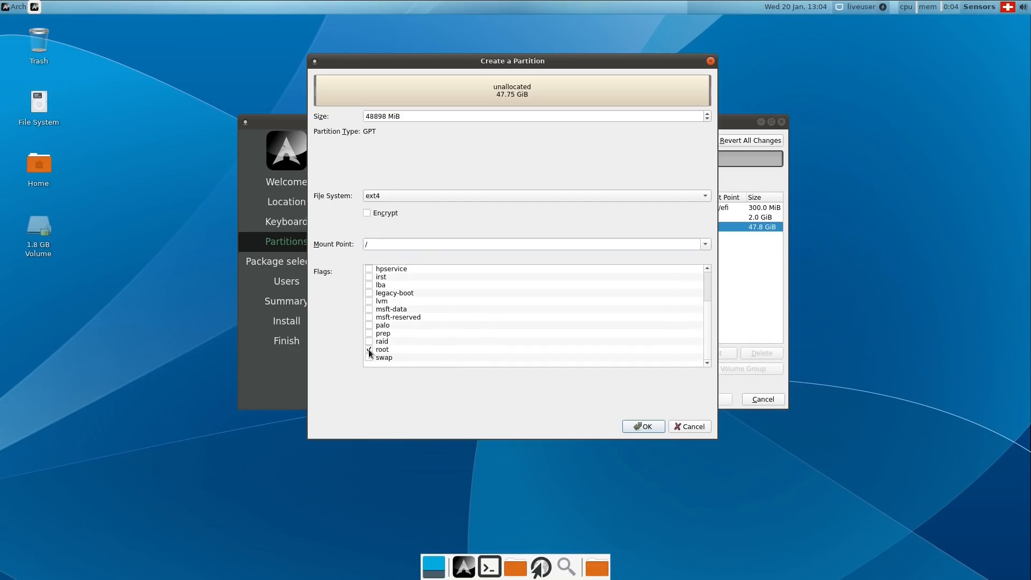
pyautogui.click(642, 426)
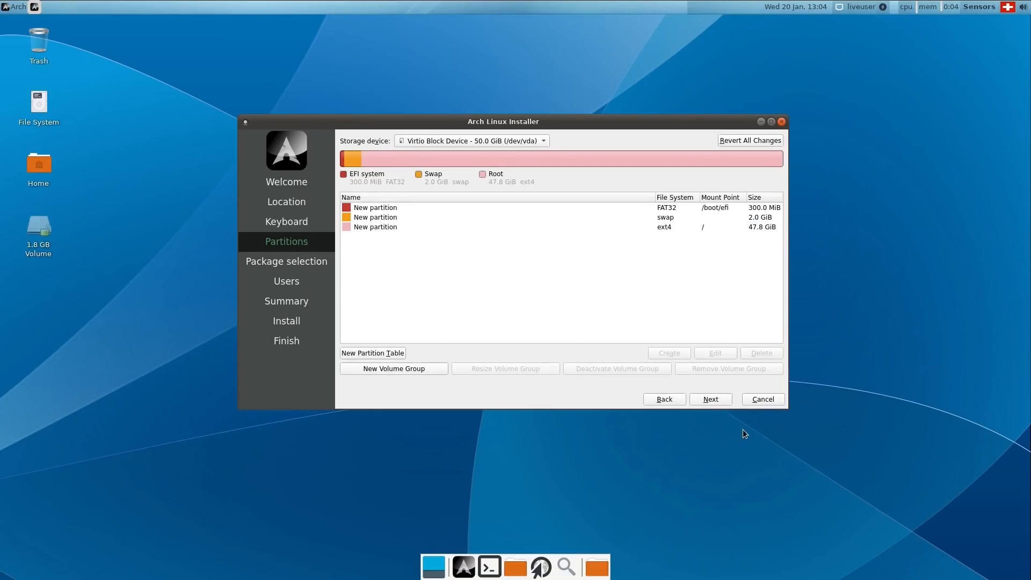
pyautogui.click(716, 398)
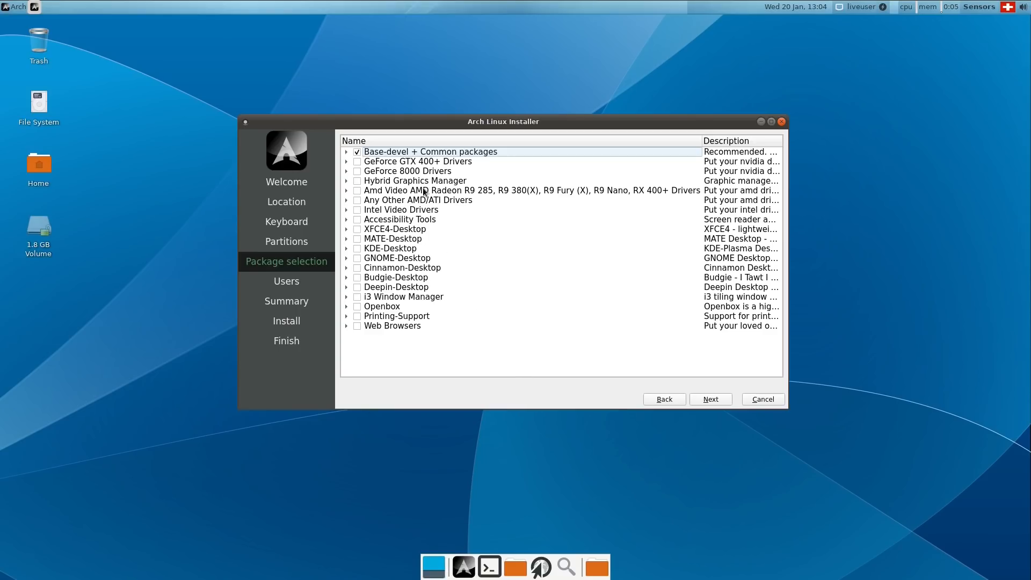
# Review the individual packages included in the Base-devel + Common packages group, and collapse the group again.
pyautogui.click(346, 152)
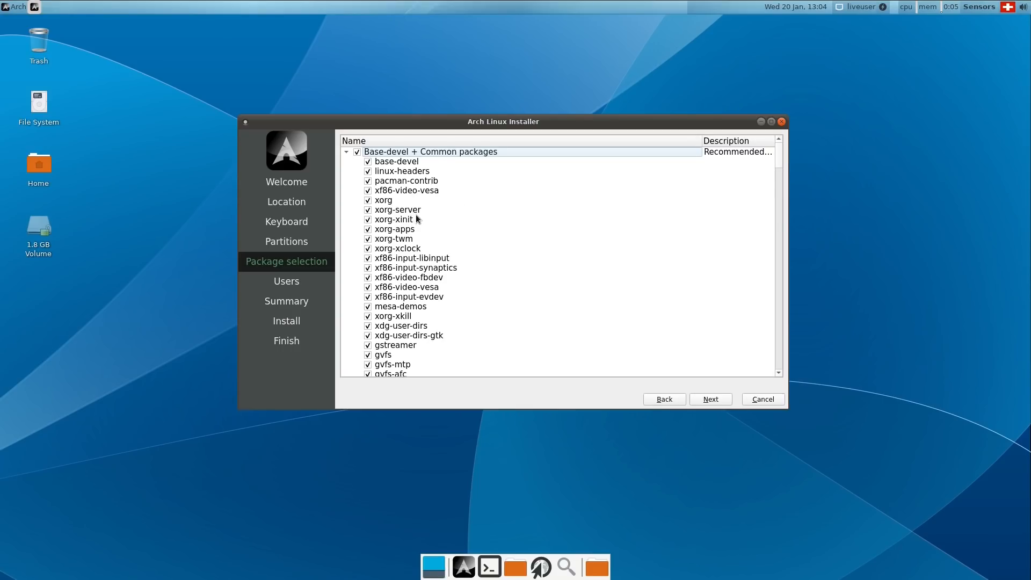
pyautogui.scroll(-2, 437, 223)
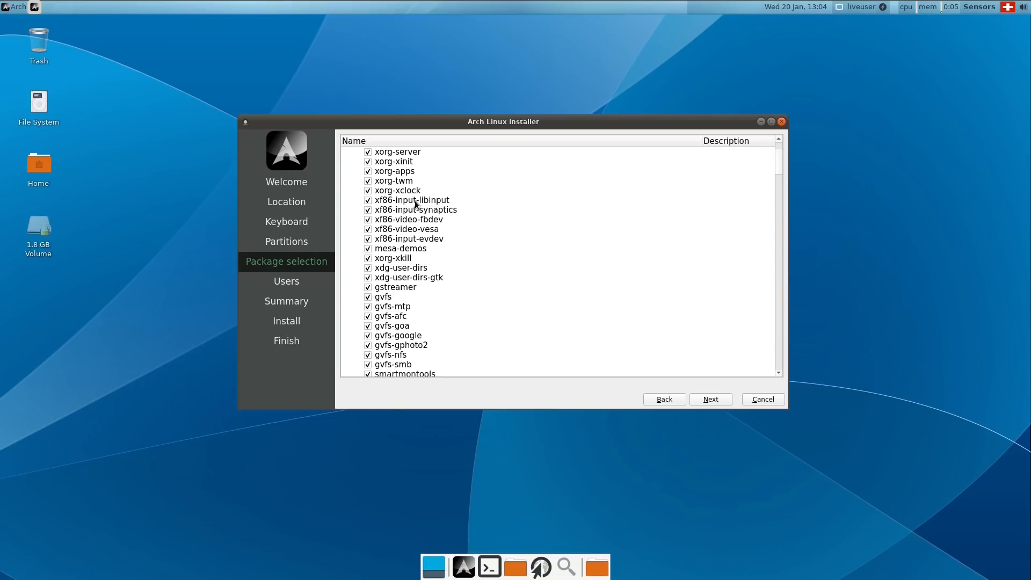
pyautogui.scroll(-1, 409, 228)
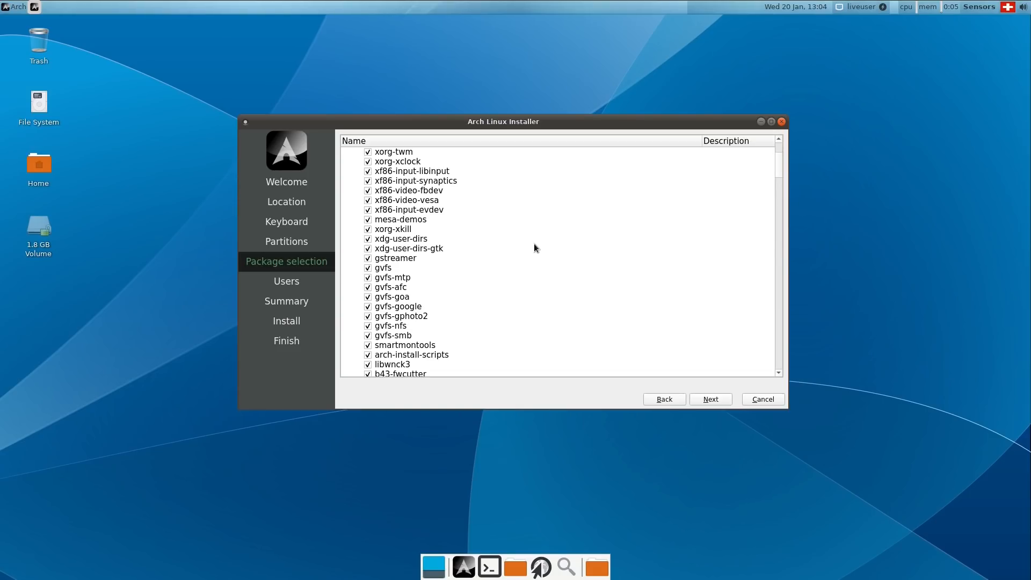
pyautogui.scroll(-3, 449, 242)
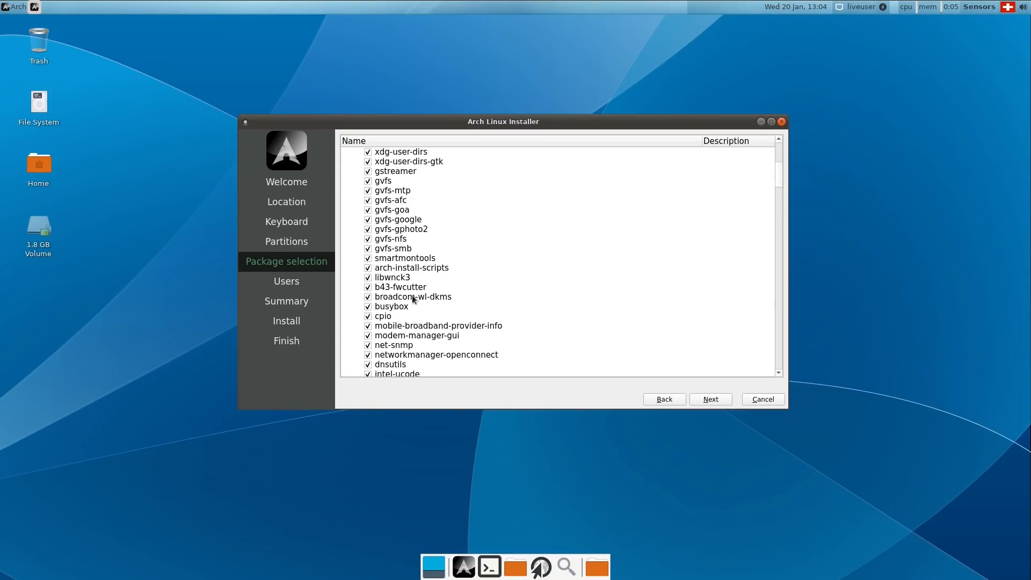
pyautogui.scroll(-4, 465, 295)
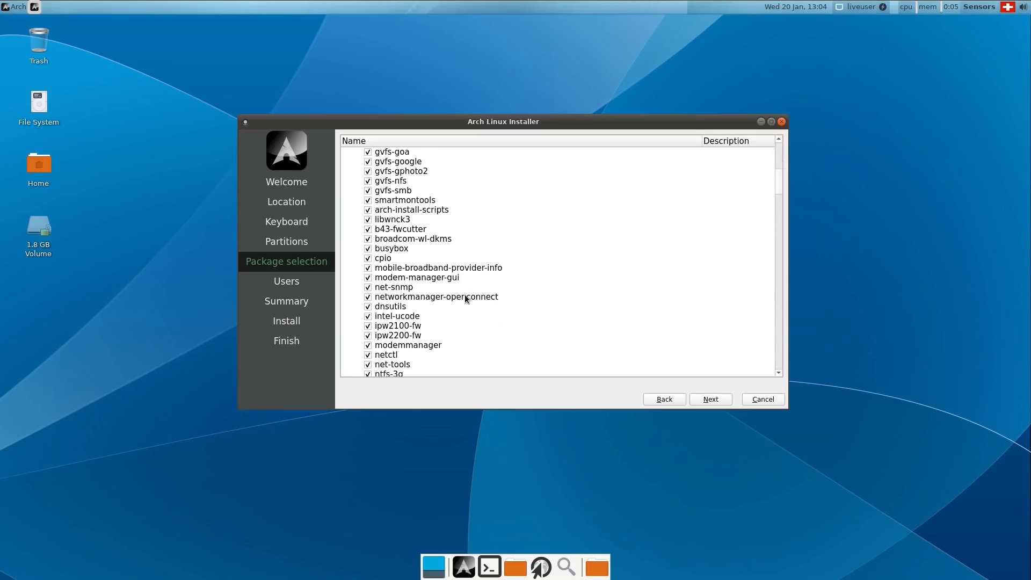
pyautogui.scroll(-2, 465, 295)
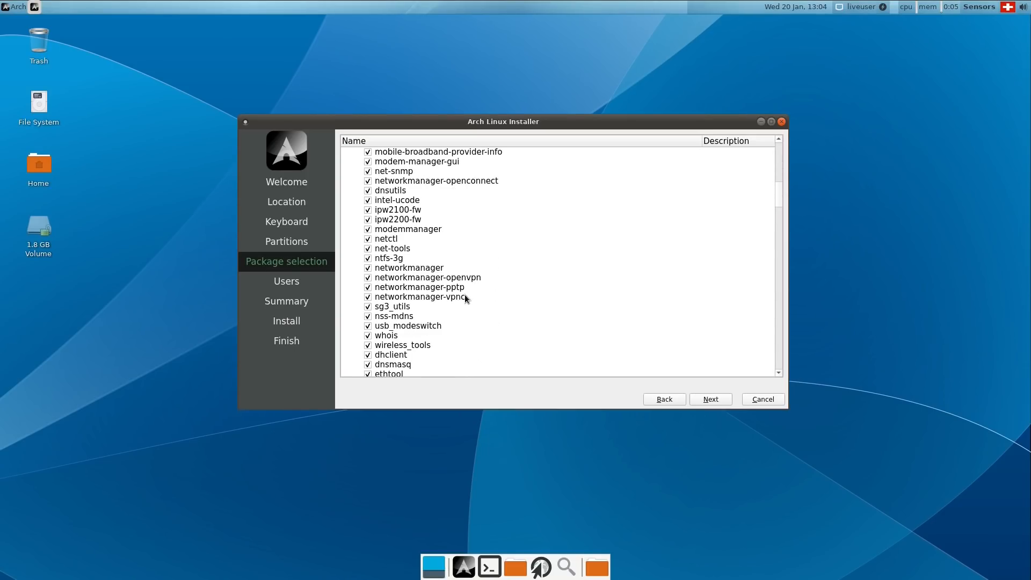
pyautogui.scroll(-2, 485, 292)
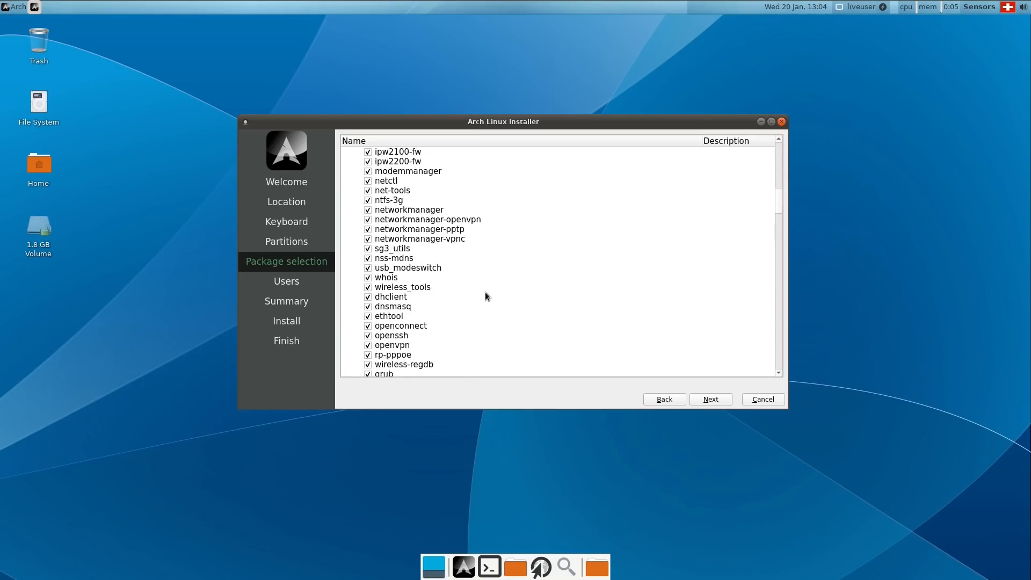
pyautogui.scroll(-2, 486, 292)
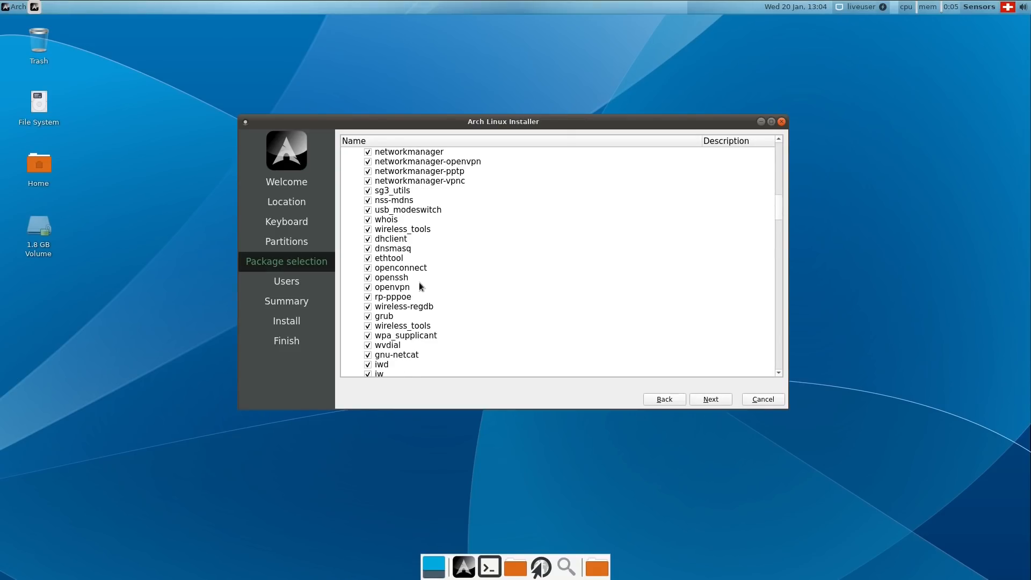
pyautogui.scroll(-7, 542, 287)
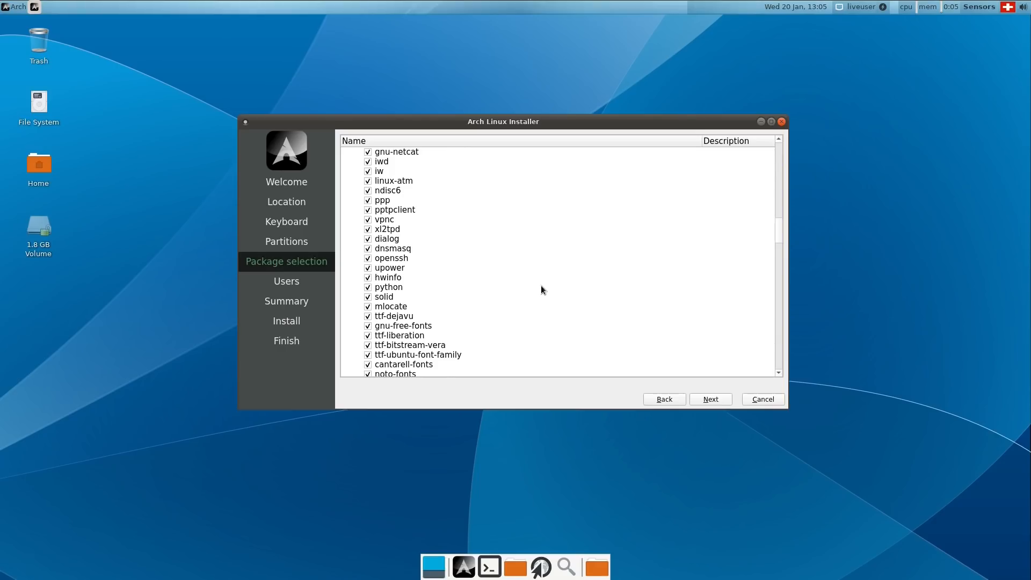
pyautogui.scroll(-10, 535, 260)
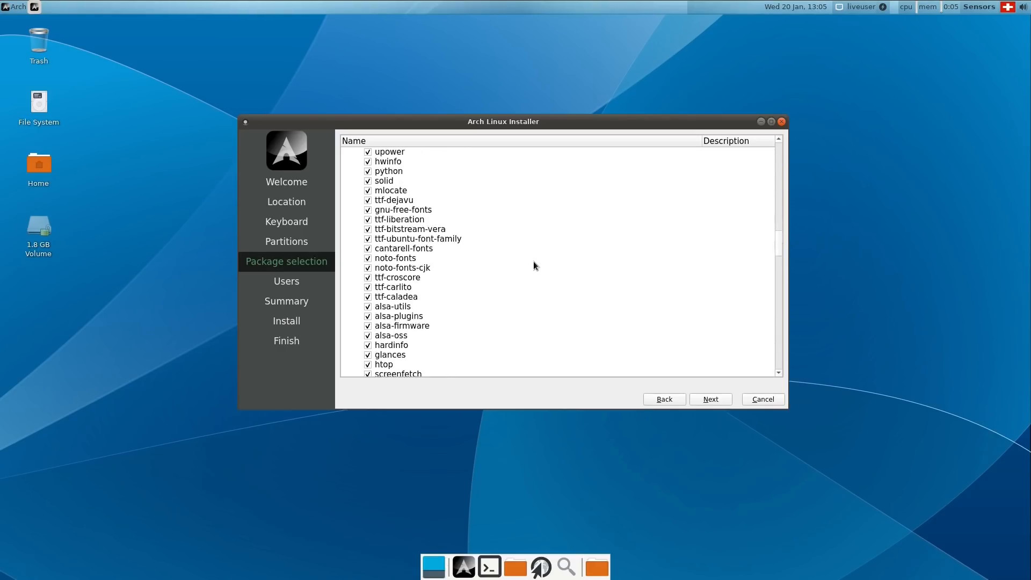
pyautogui.scroll(-6, 534, 263)
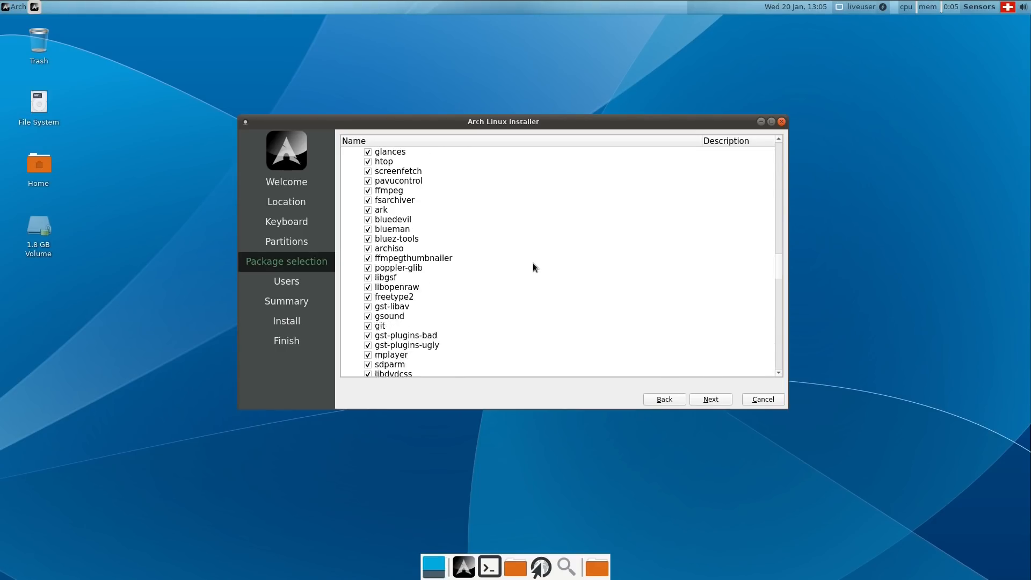
pyautogui.scroll(20, 532, 266)
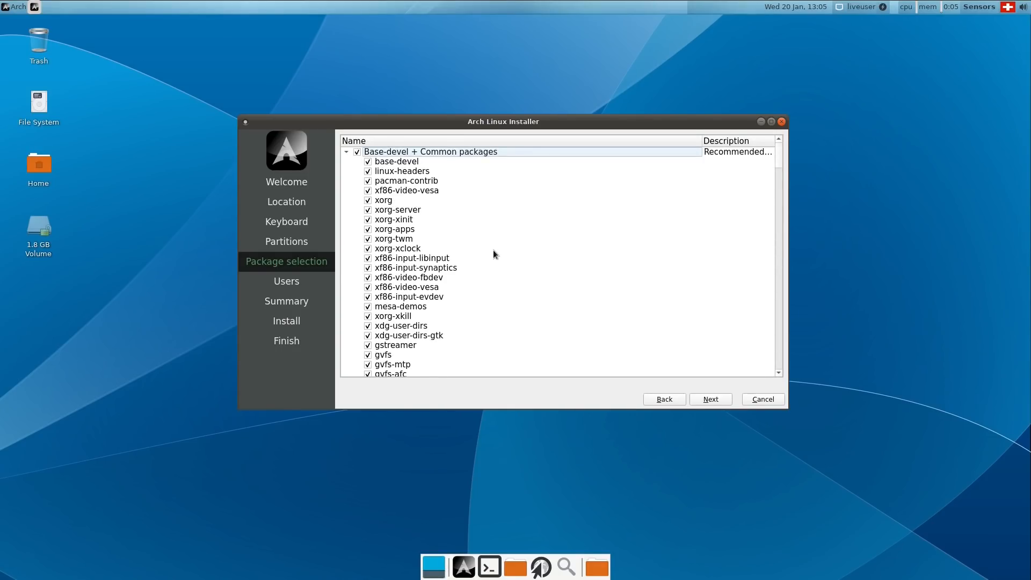
pyautogui.click(347, 152)
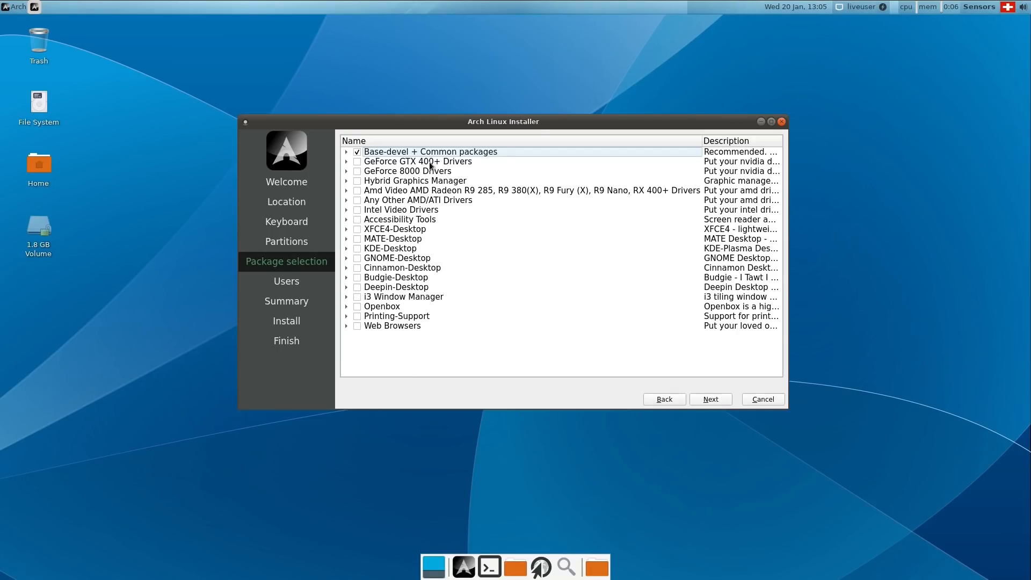
# Examine the packages in each graphics driver group, from GeForce GTX 400+ through Hybrid Graphics Manager and AMD/ATI to Intel Video Drivers.
pyautogui.click(347, 162)
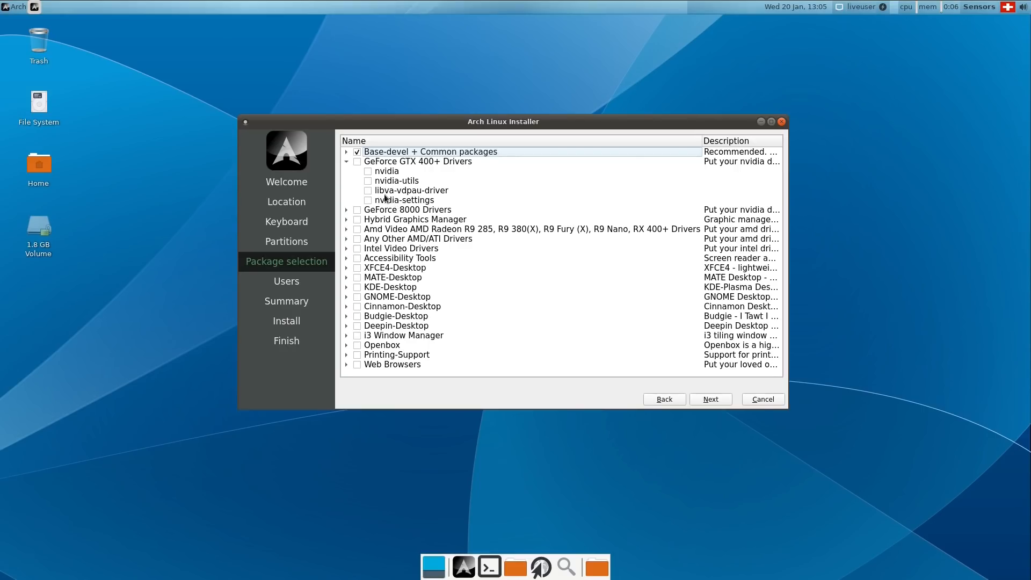
pyautogui.click(347, 162)
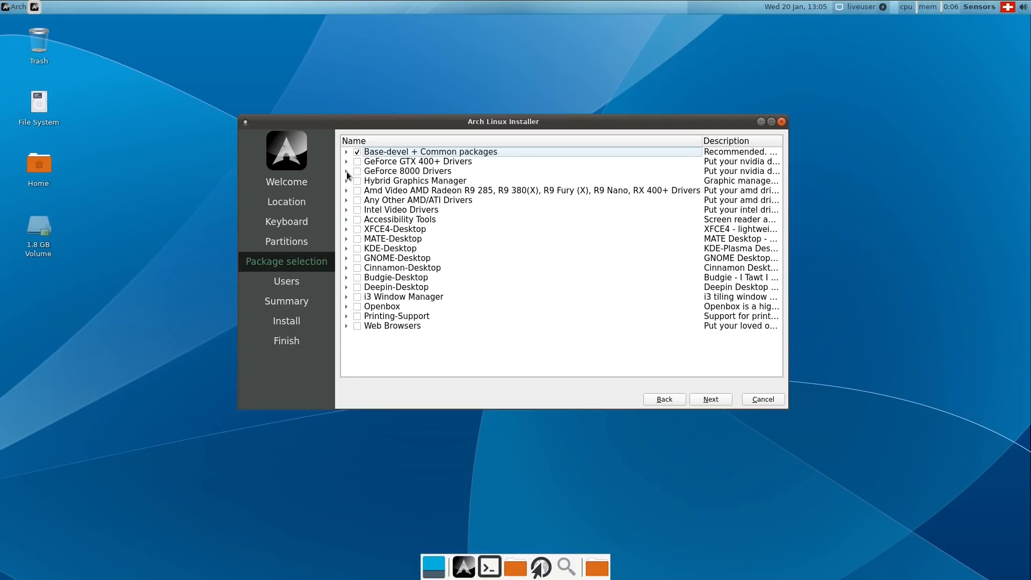
pyautogui.click(347, 172)
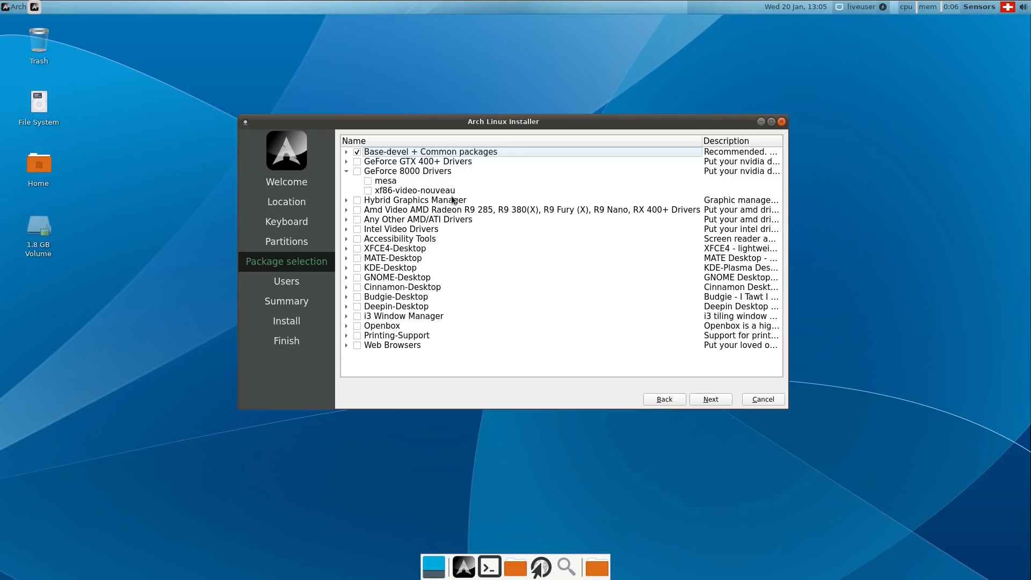
pyautogui.click(347, 172)
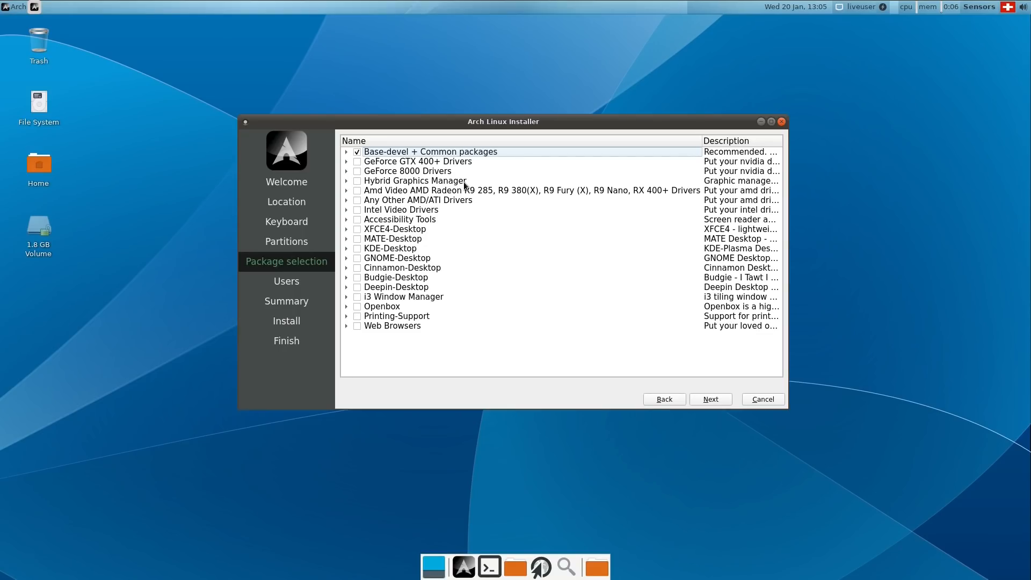
pyautogui.click(346, 181)
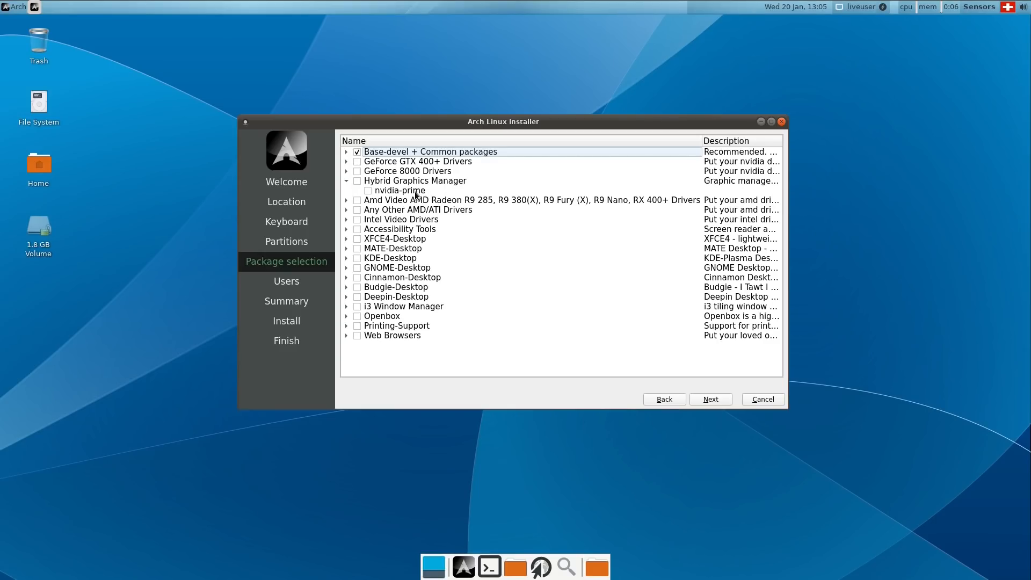
pyautogui.click(348, 181)
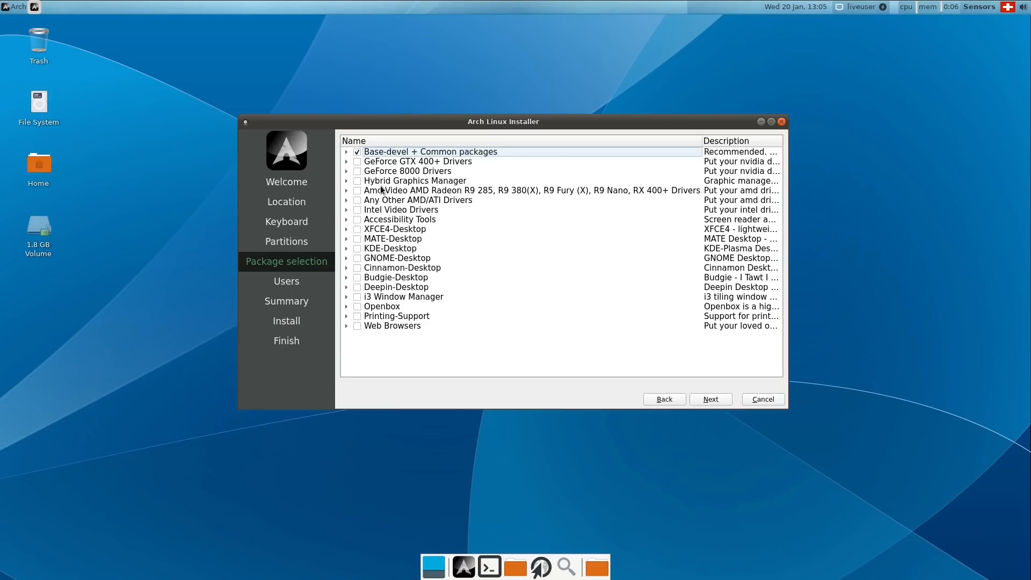
pyautogui.click(346, 192)
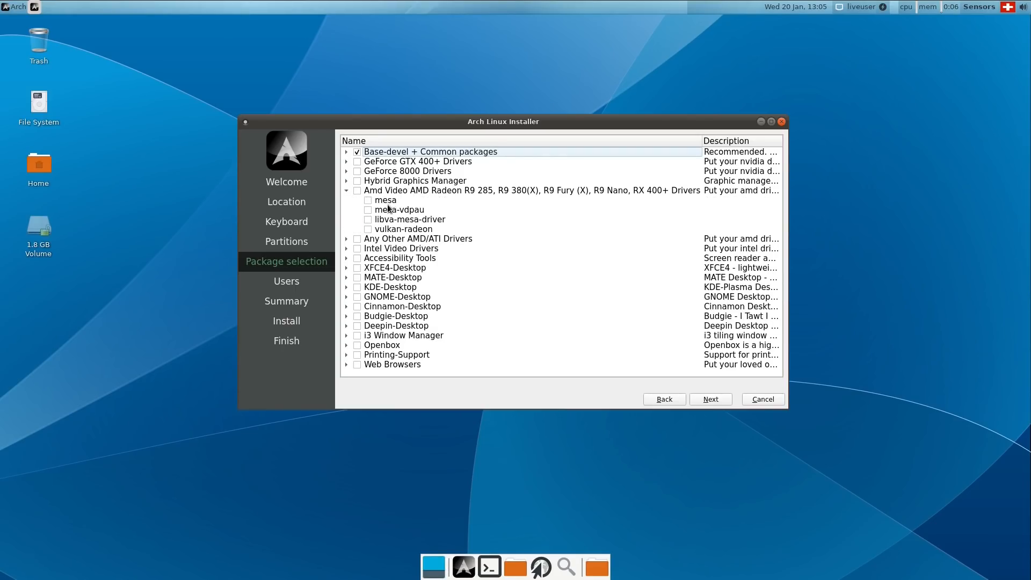
pyautogui.click(346, 192)
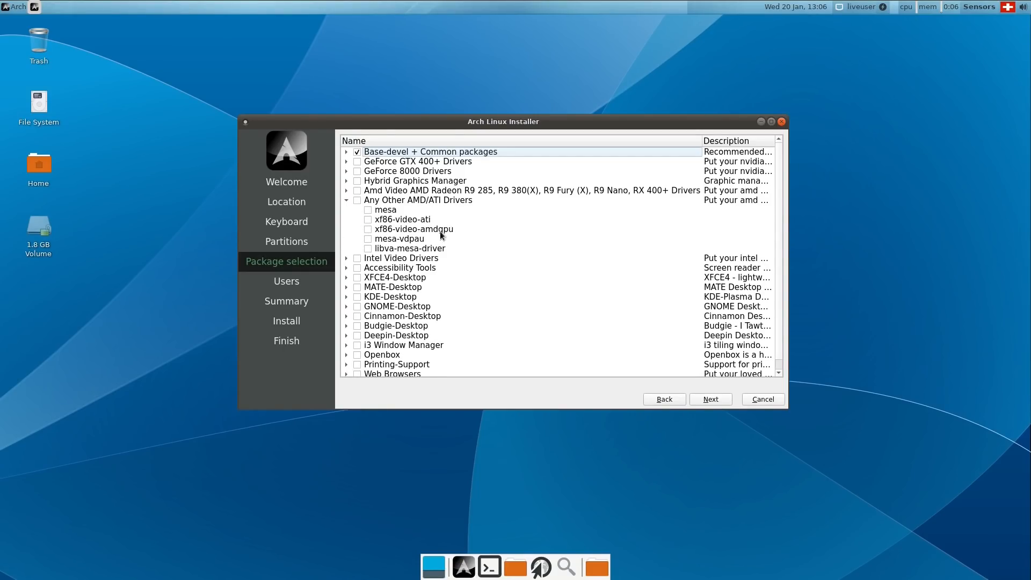
pyautogui.click(347, 201)
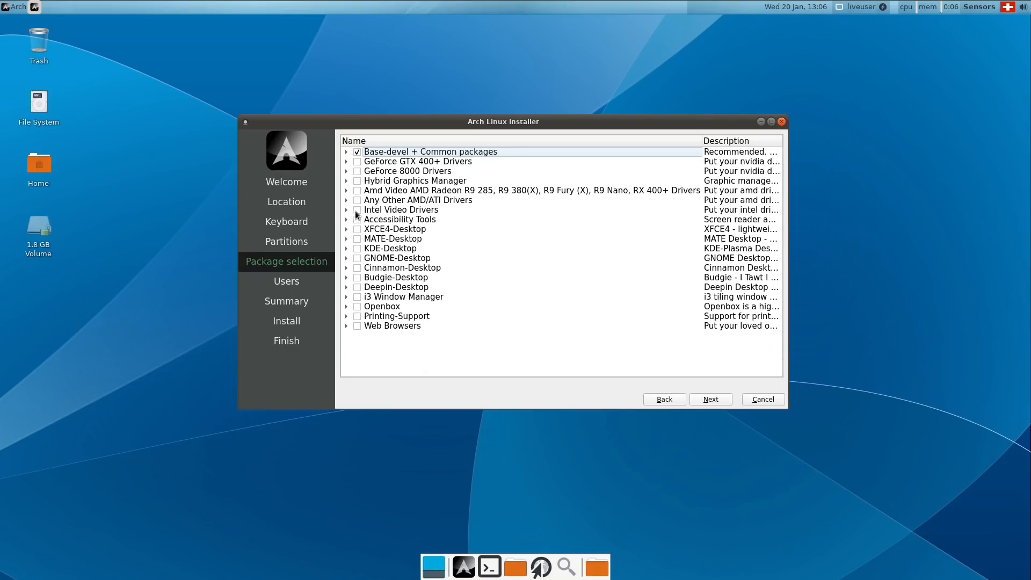
pyautogui.click(347, 210)
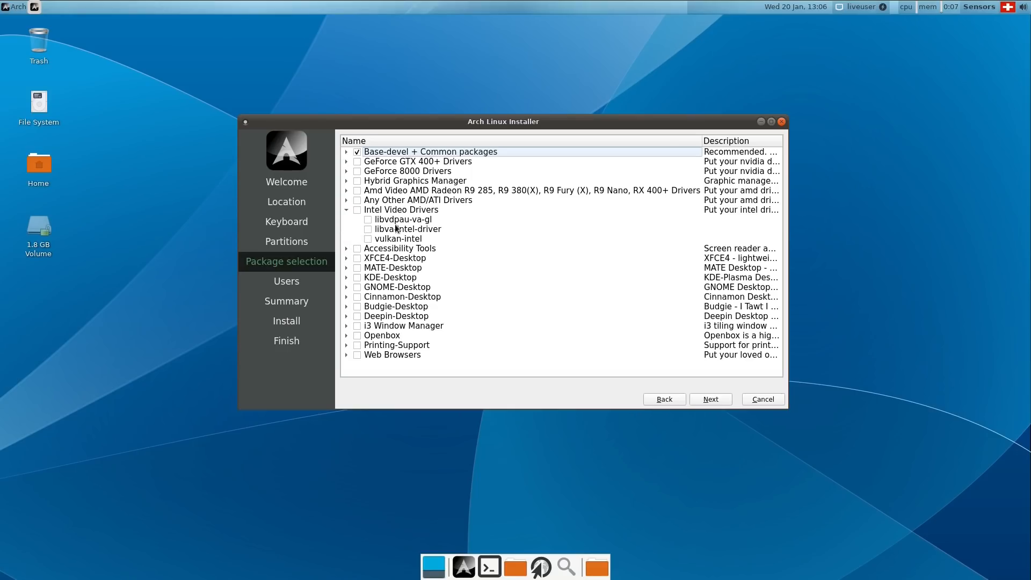
pyautogui.click(347, 210)
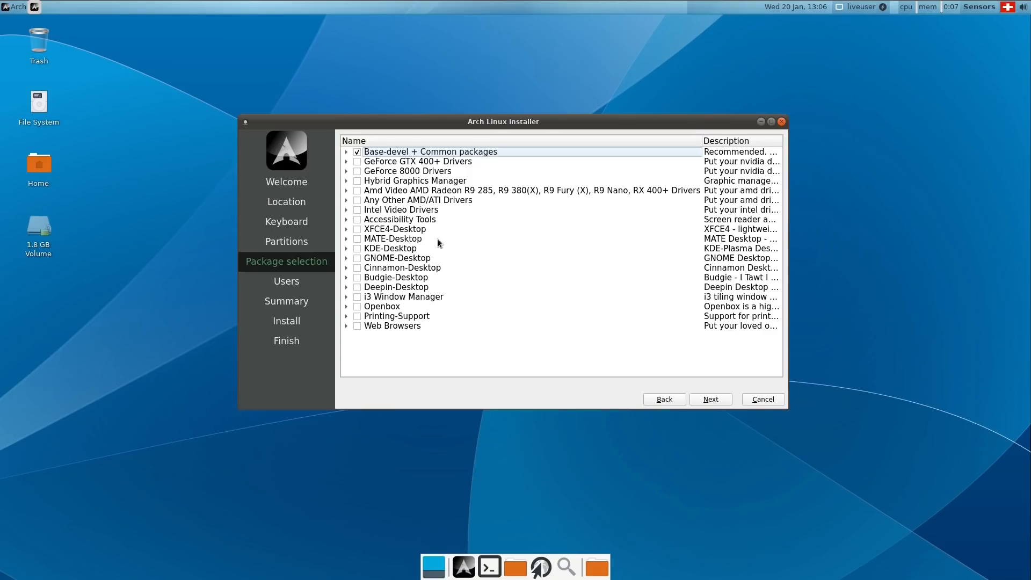
# Examine the packages offered for the XFCE4, KDE and Cinnamon desktops, collapsing each group after viewing it.
pyautogui.click(346, 230)
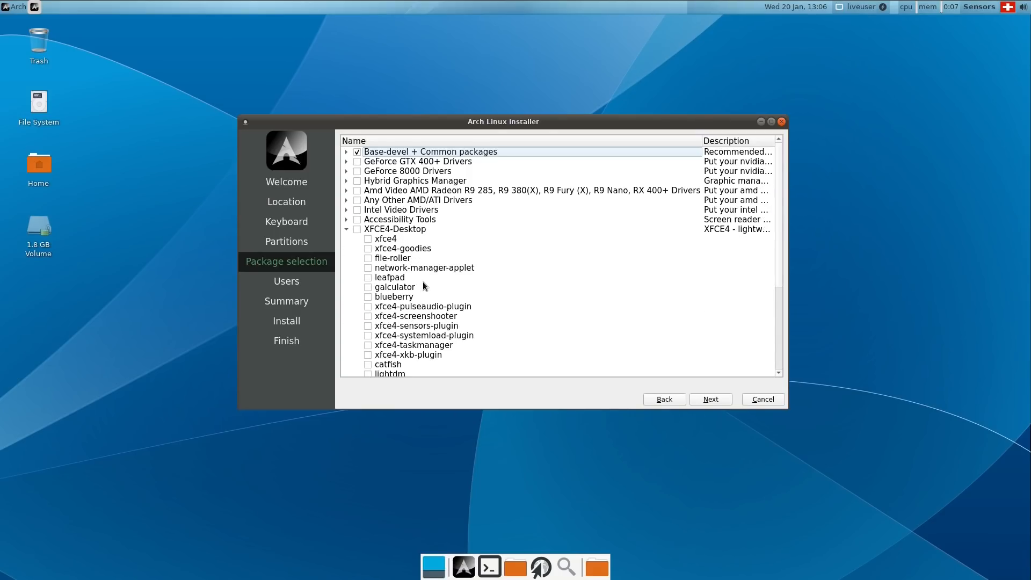
pyautogui.scroll(-3, 424, 285)
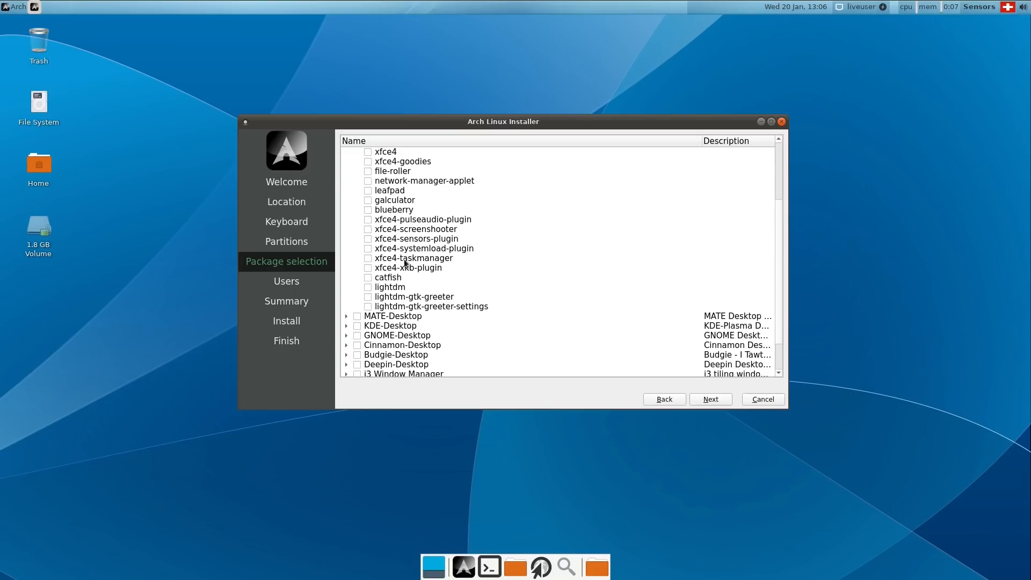
pyautogui.scroll(1, 410, 248)
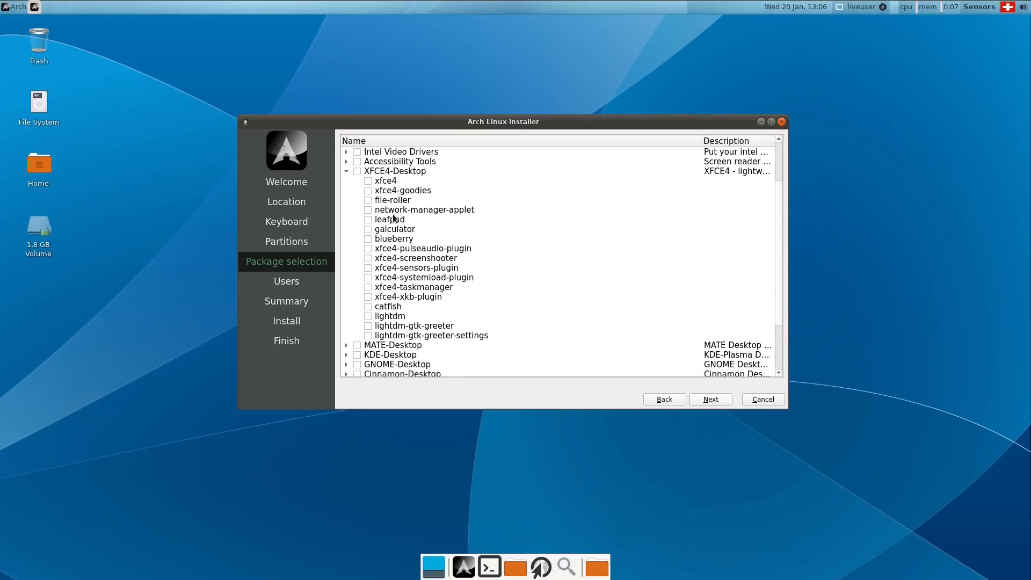
pyautogui.click(346, 172)
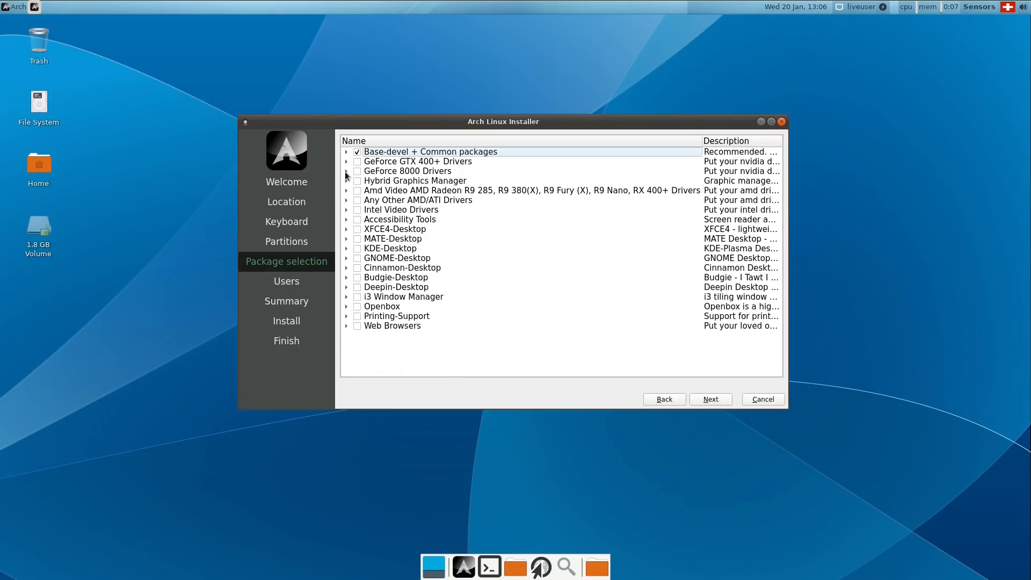
pyautogui.click(346, 248)
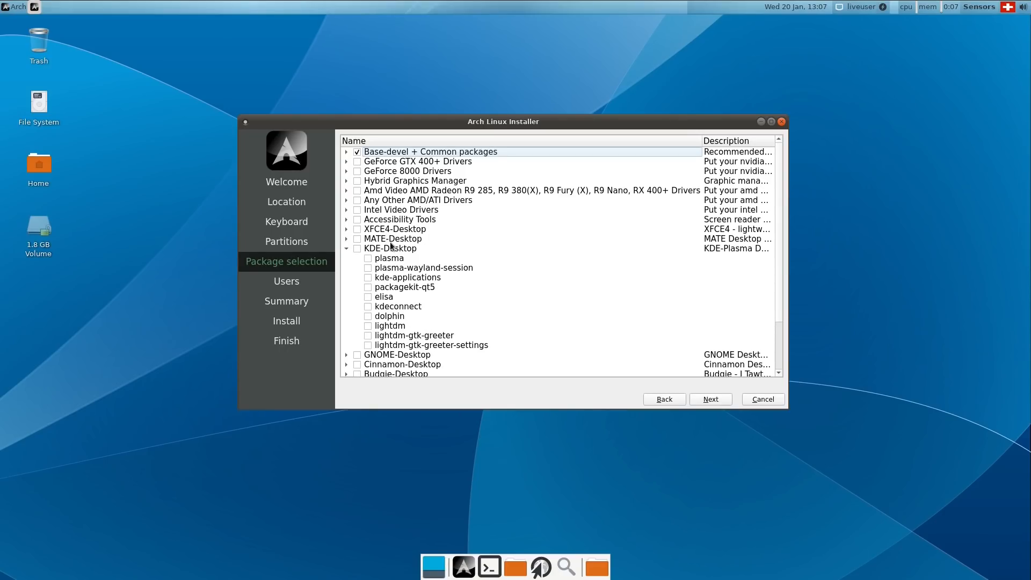
pyautogui.click(347, 248)
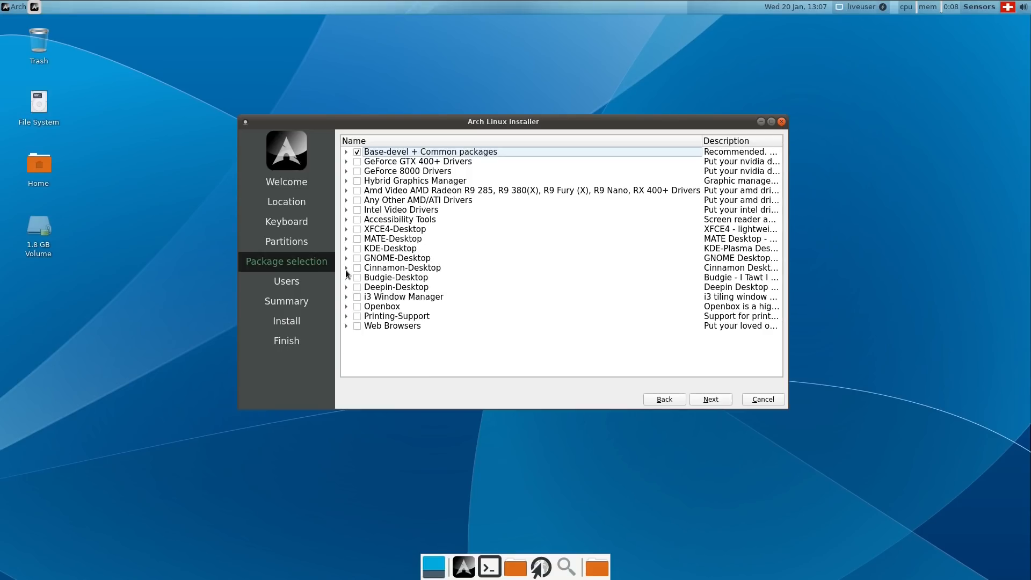
pyautogui.click(346, 268)
pyautogui.scroll(-3, 468, 313)
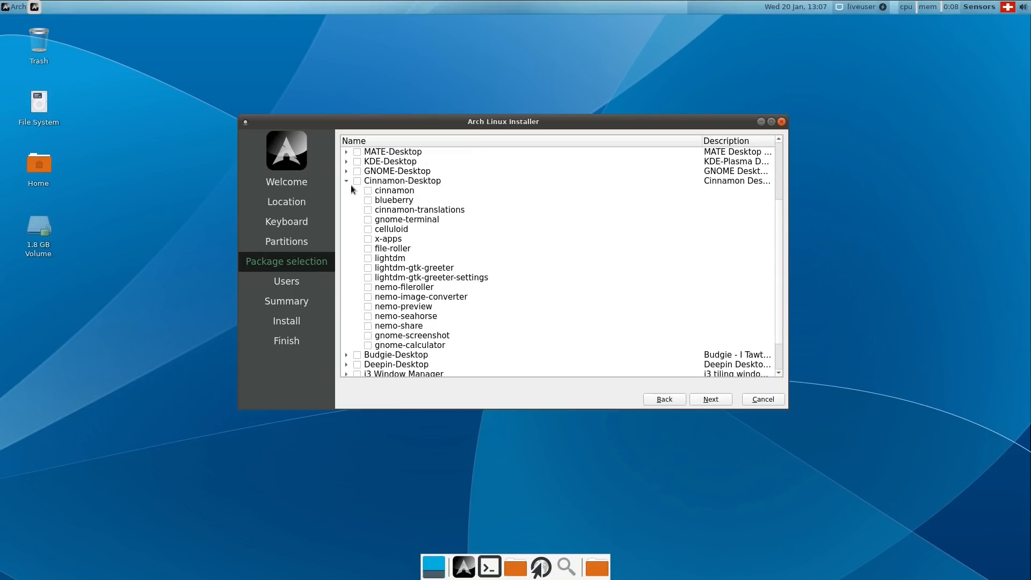
pyautogui.click(351, 185)
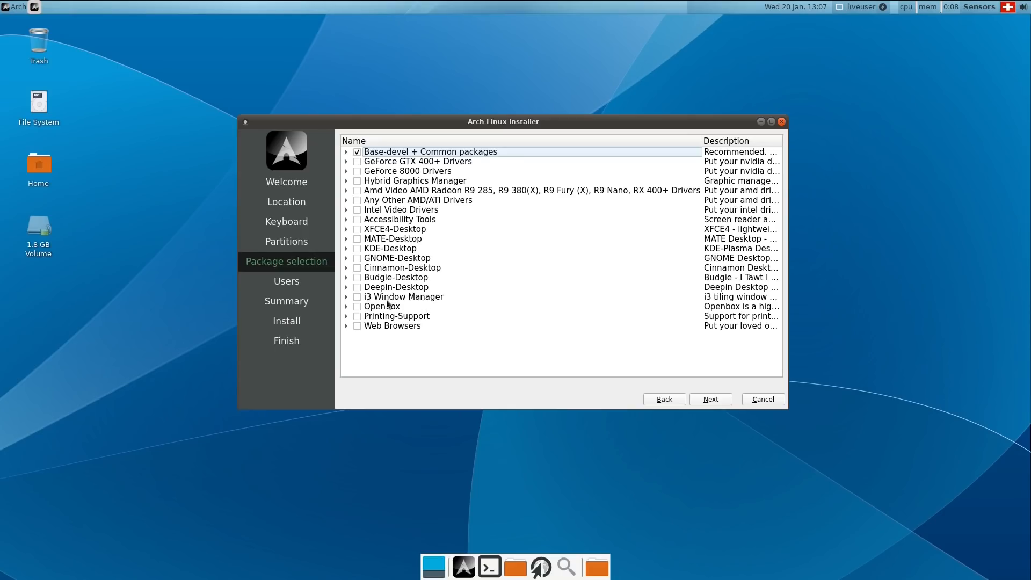
# Examine the packages in the i3 Window Manager group, and collapse the group again.
pyautogui.click(346, 296)
pyautogui.scroll(-2, 424, 307)
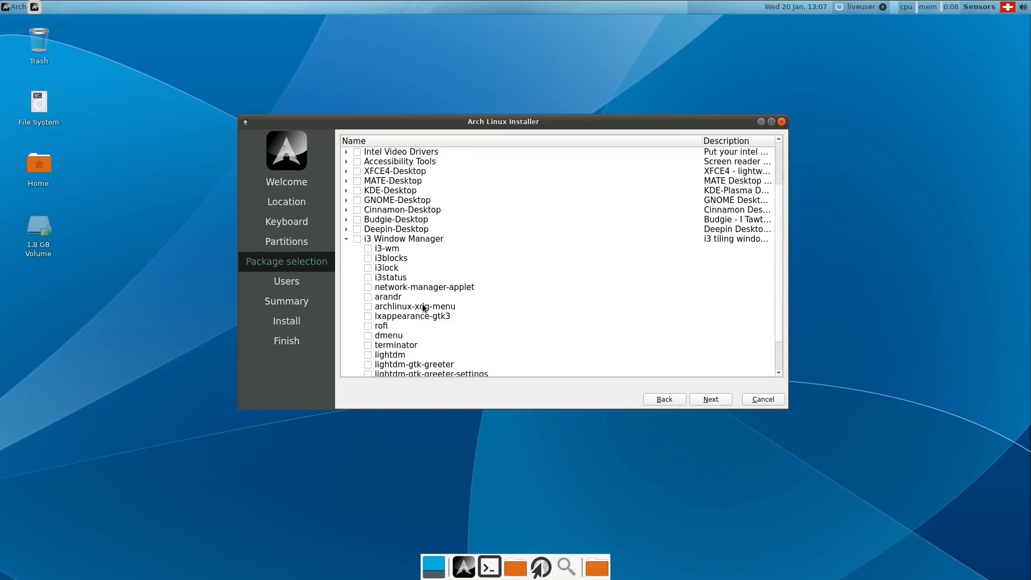
pyautogui.scroll(-1, 424, 308)
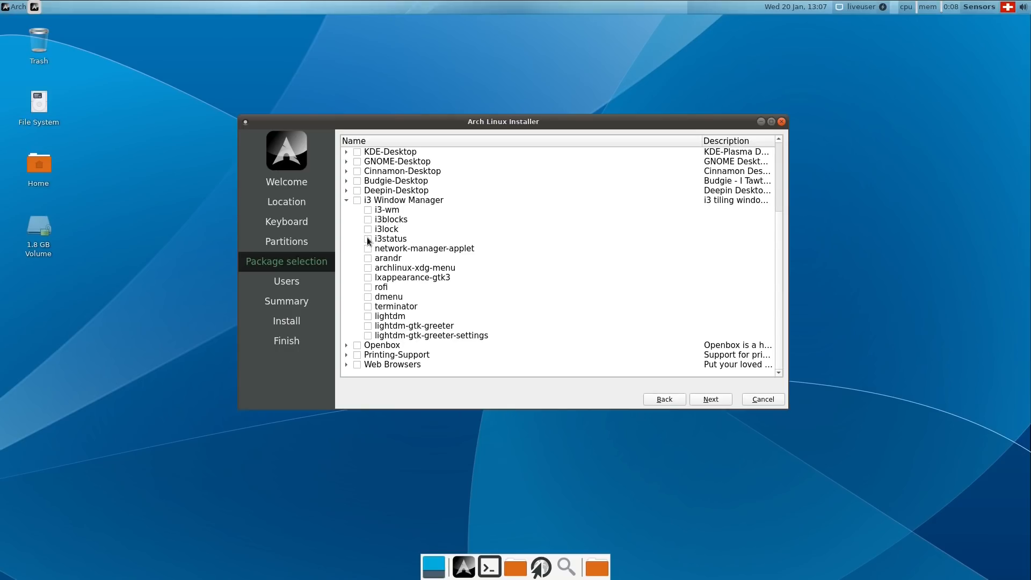
pyautogui.click(351, 201)
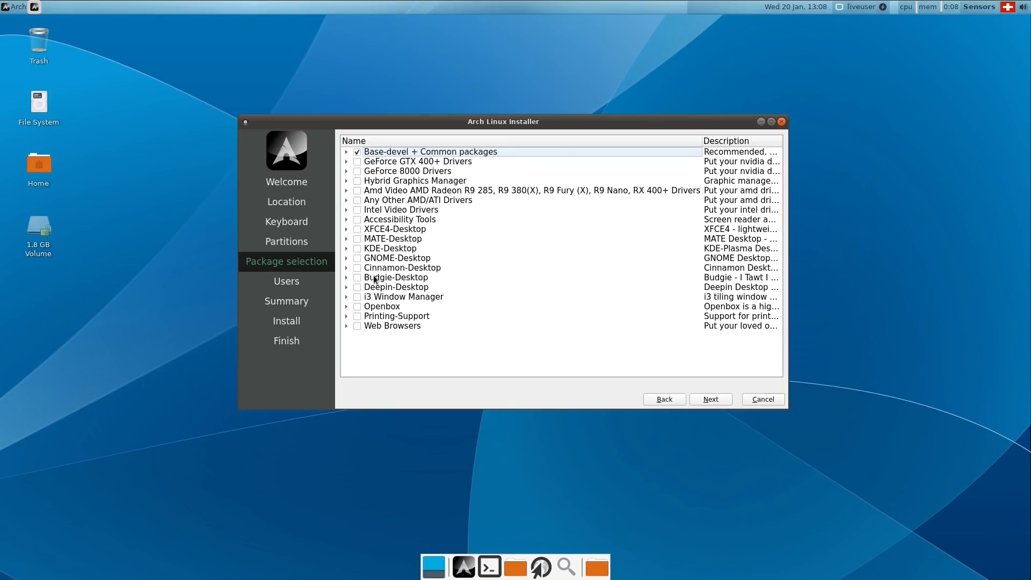
# Examine the packages in the Printing-Support group, and collapse the group again.
pyautogui.click(347, 316)
pyautogui.scroll(-3, 401, 315)
pyautogui.scroll(-1, 401, 315)
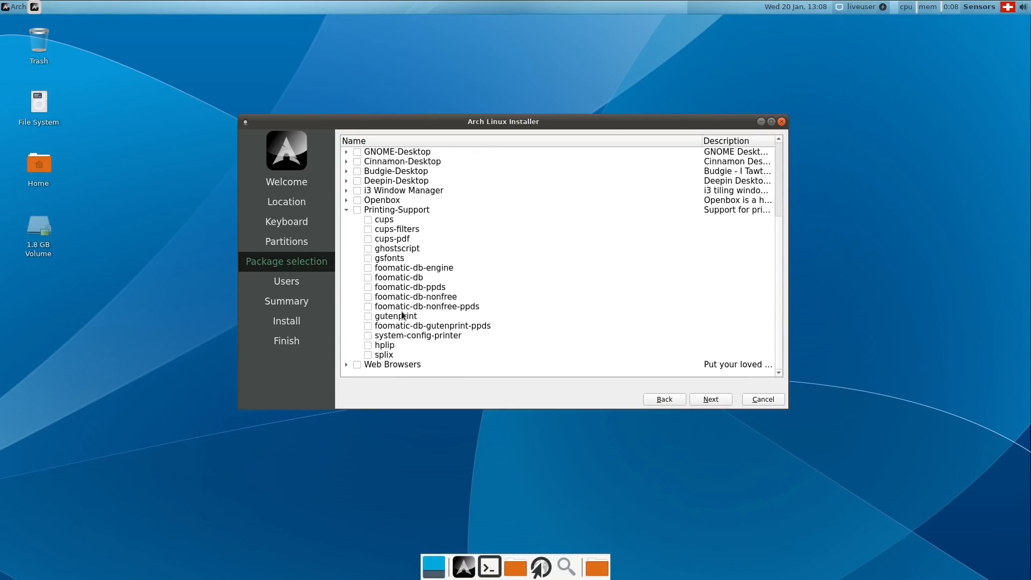
pyautogui.click(345, 210)
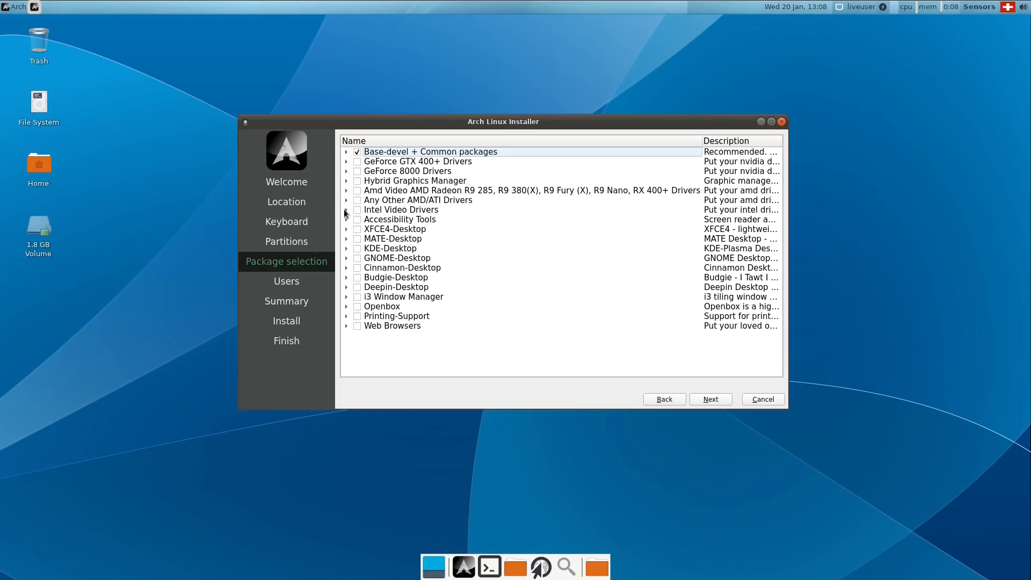
# Select chromium from the Web Browsers group and the whole i3 Window Manager group, and continue to the user setup.
pyautogui.click(346, 327)
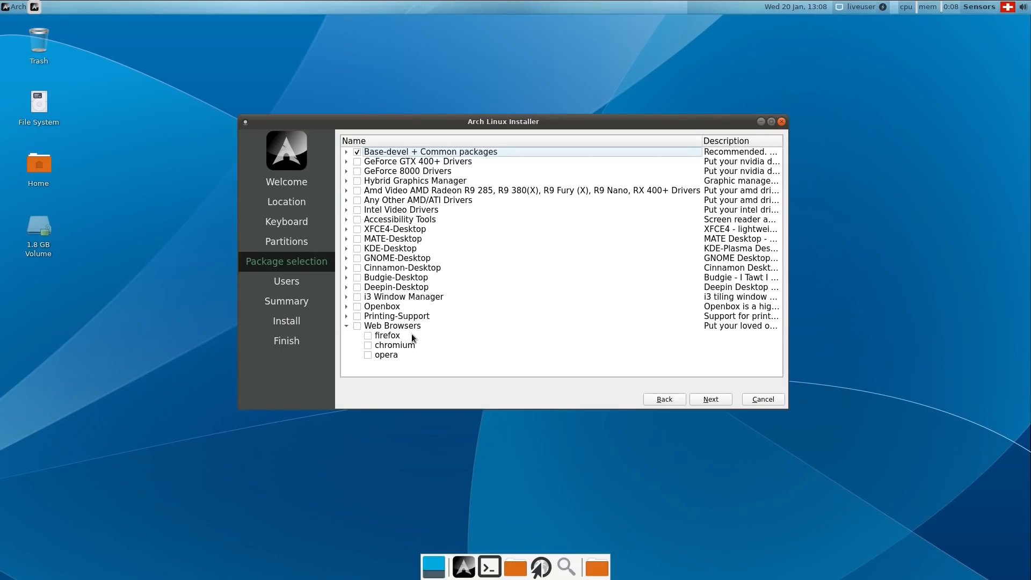
pyautogui.click(368, 346)
pyautogui.click(346, 326)
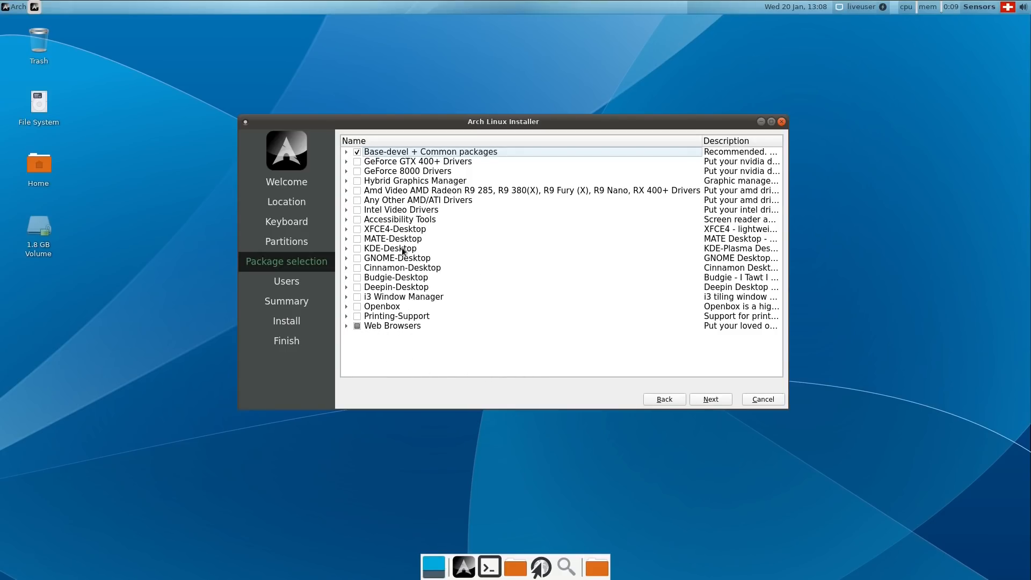
pyautogui.click(357, 298)
pyautogui.click(713, 399)
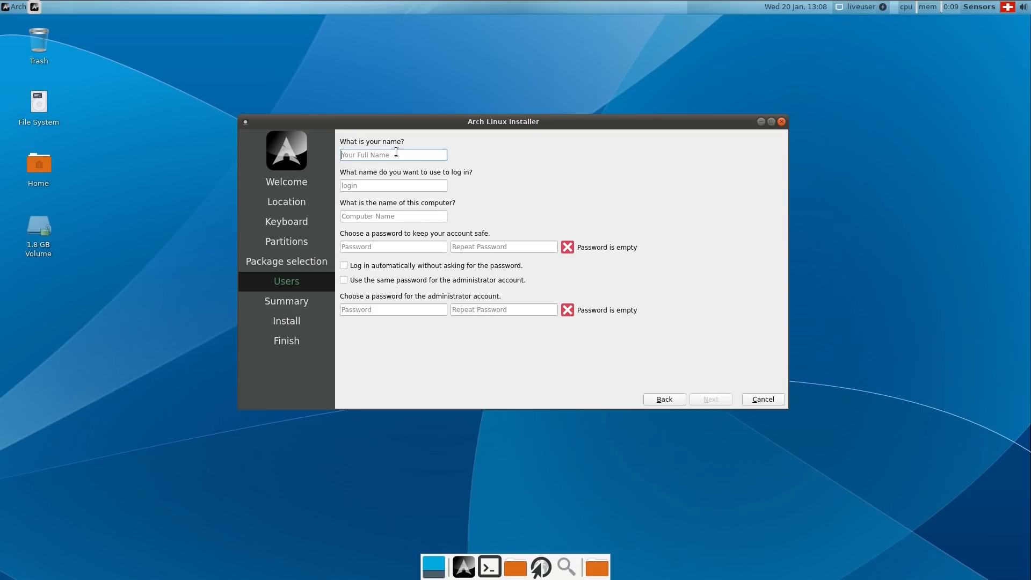
# Enter the user's full name and login name, and name the computer i3.
pyautogui.write('Ermanno Ferrari')
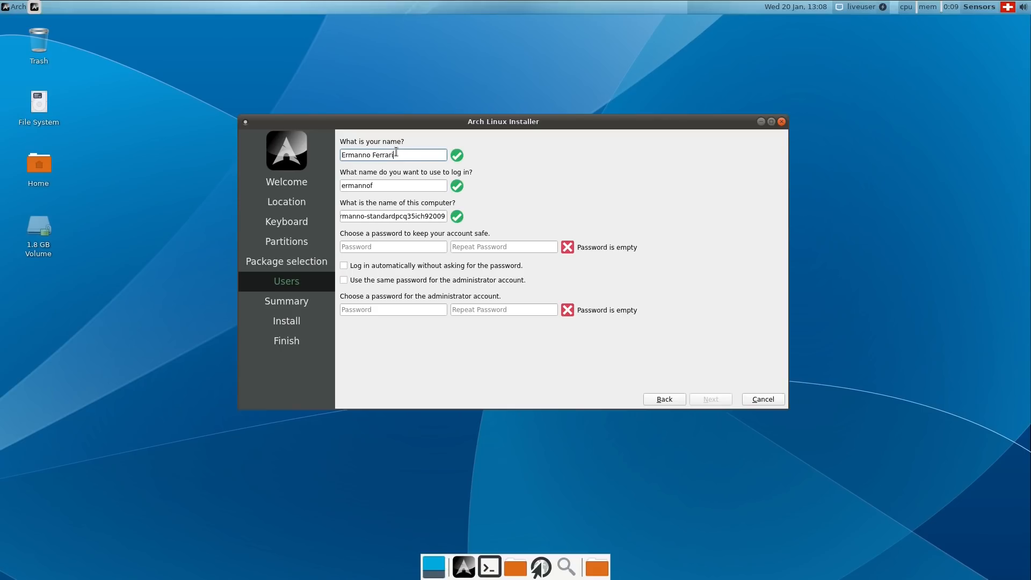
pyautogui.press('Tab')
pyautogui.write('ermman')
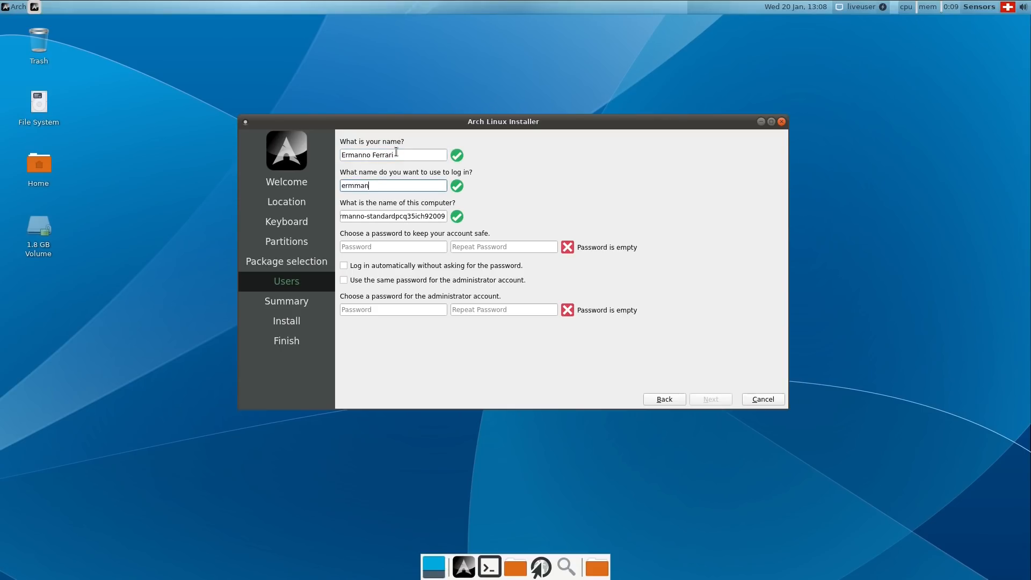
pyautogui.press('BackSpace')
pyautogui.press('BackSpace')
pyautogui.write('nno')
pyautogui.press('Tab')
pyautogui.write('i3')
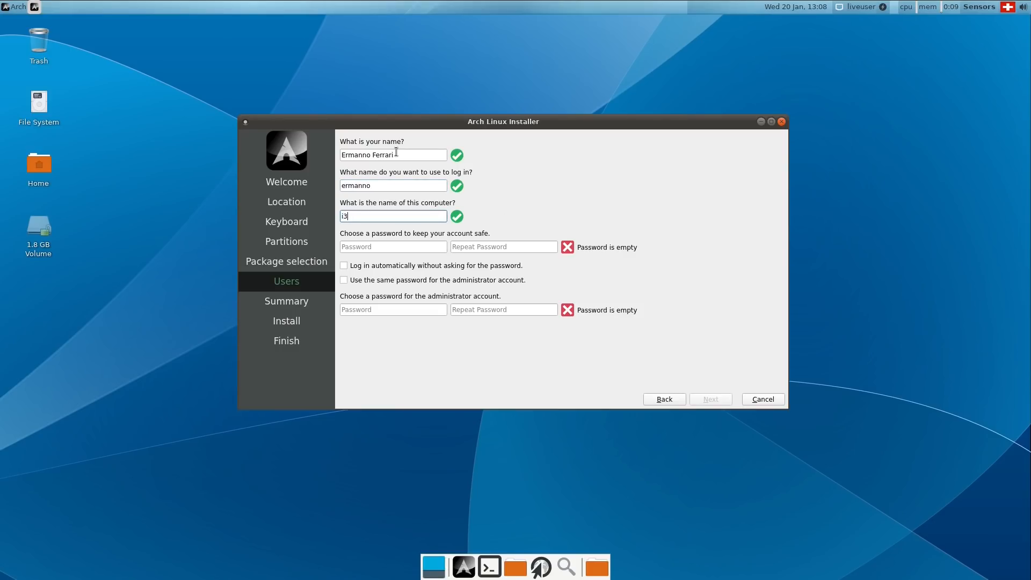
# Enter and repeat the account password, use the same password for the administrator account, and continue to the summary.
pyautogui.press('Tab')
pyautogui.write('*********')
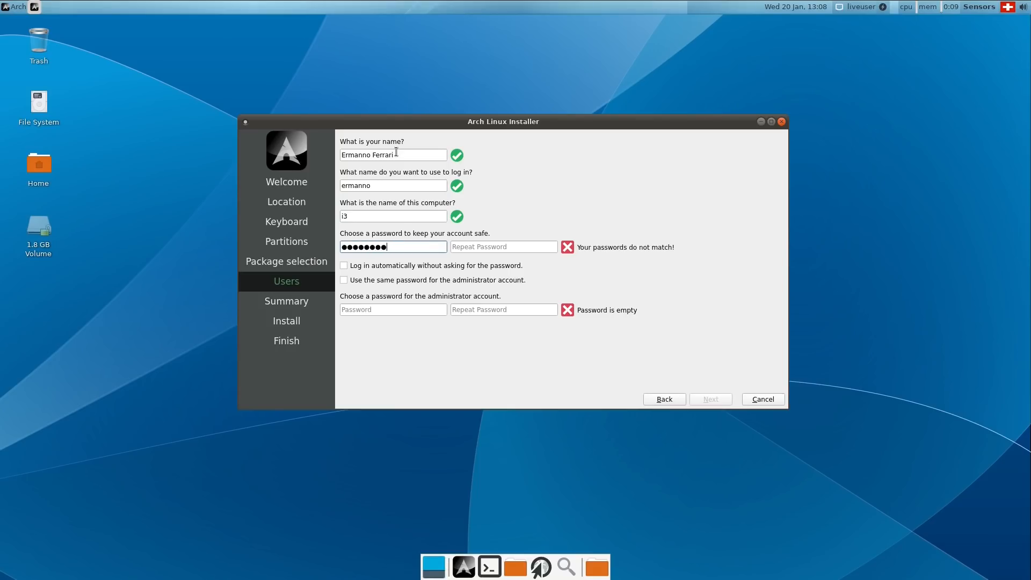
pyautogui.press('Tab')
pyautogui.write('*********')
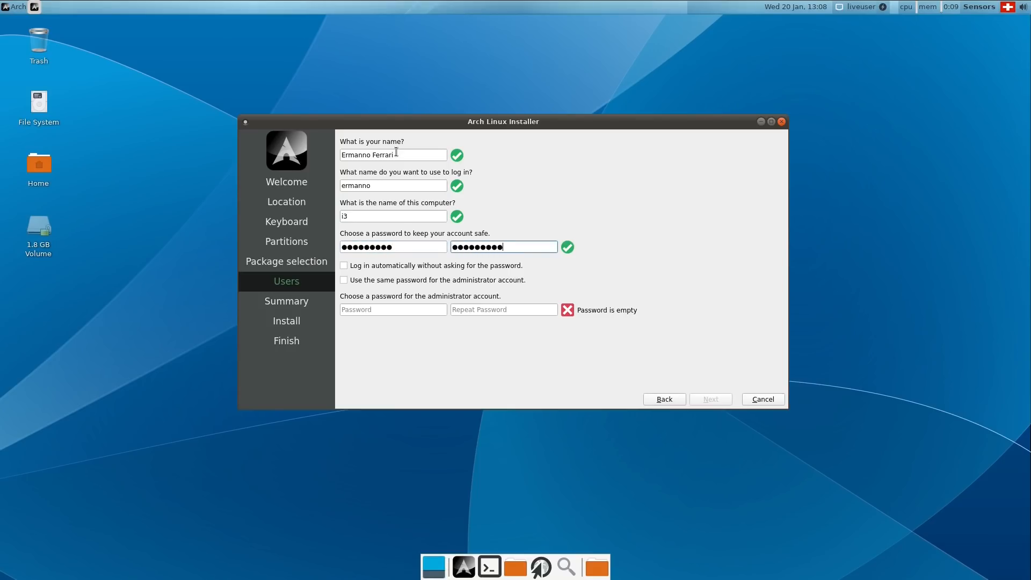
pyautogui.click(378, 277)
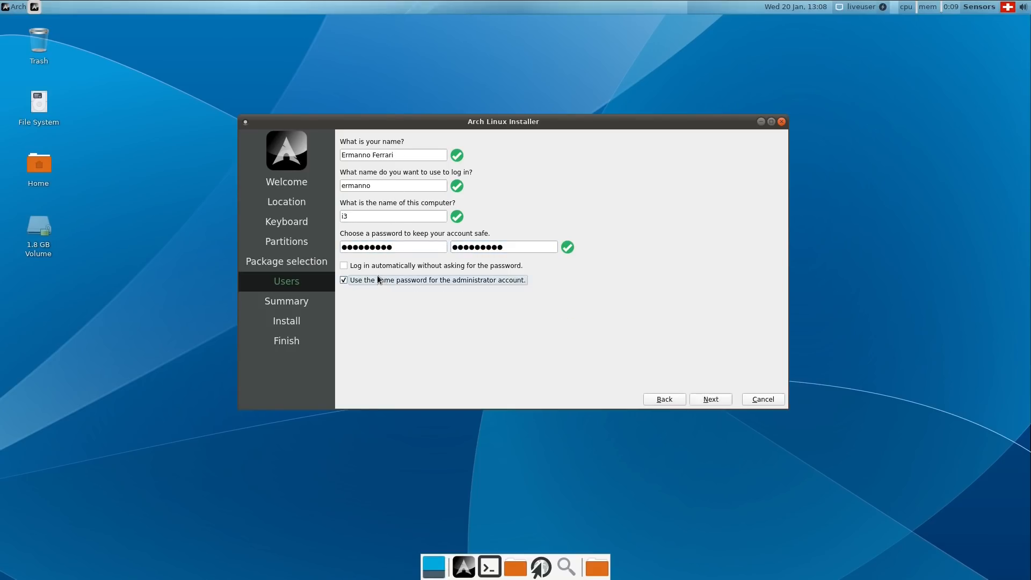
pyautogui.click(710, 399)
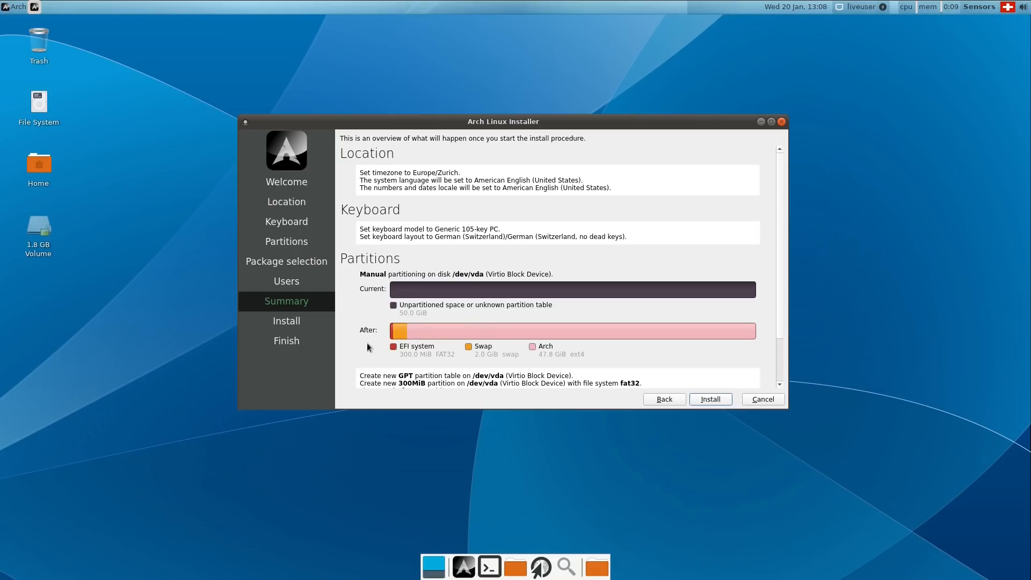
# Review the planned partition changes in the installation summary and start the installation.
pyautogui.scroll(-2, 542, 320)
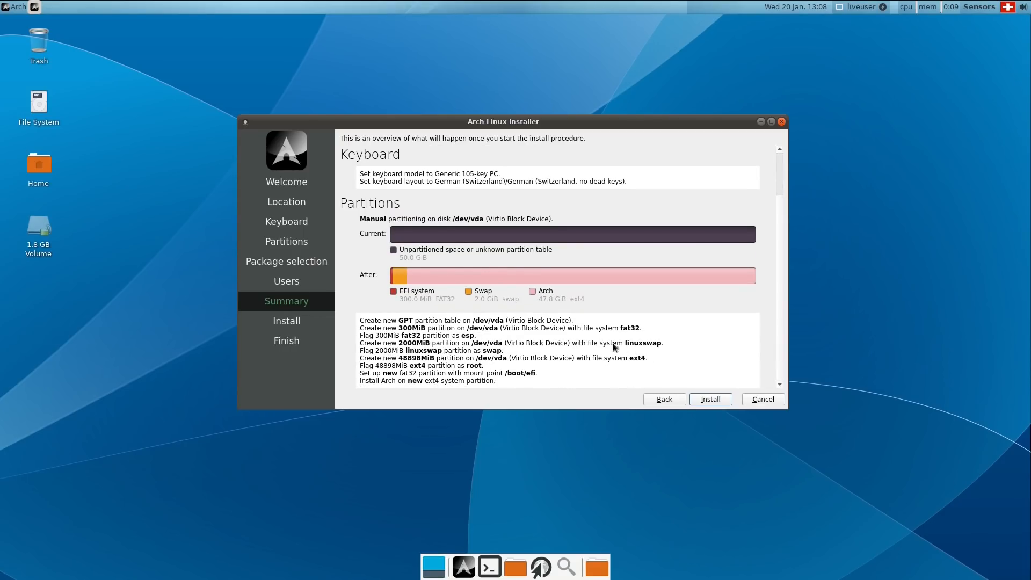
pyautogui.click(711, 400)
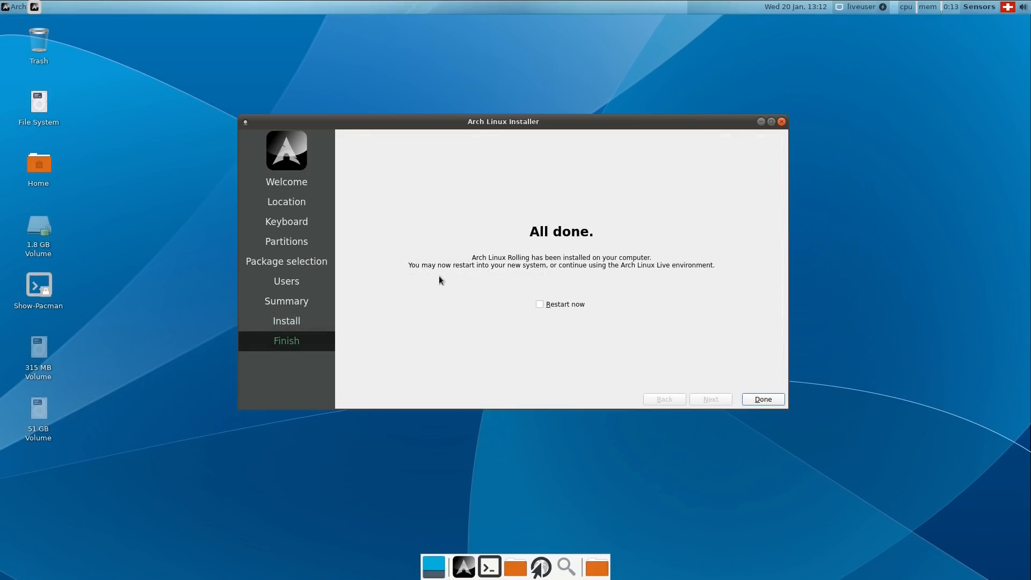
# Finish the installer with an immediate restart, and boot the Arch Linux entry.
pyautogui.click(540, 304)
pyautogui.click(761, 399)
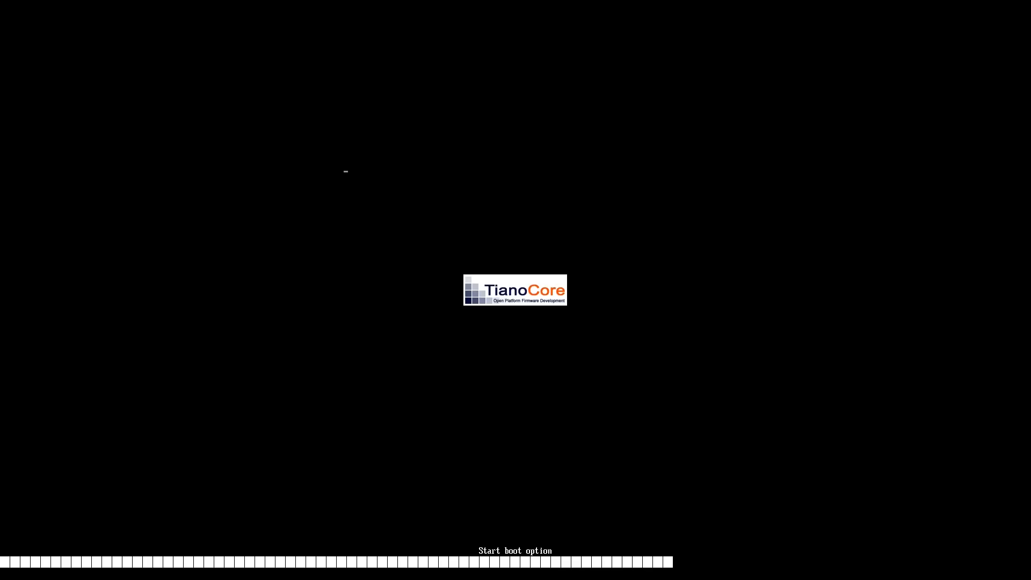
pyautogui.press('Return')
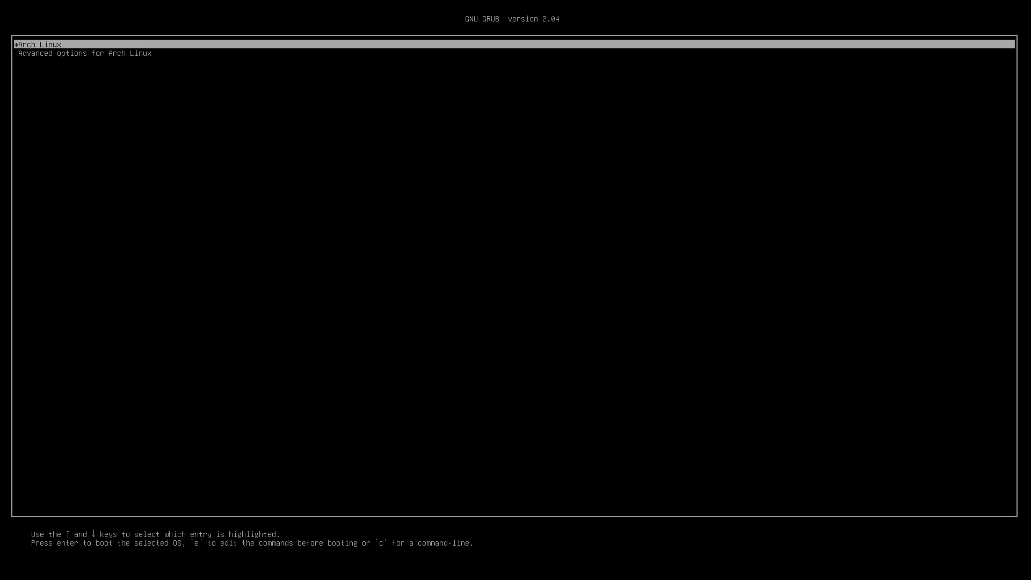
pyautogui.press('Return')
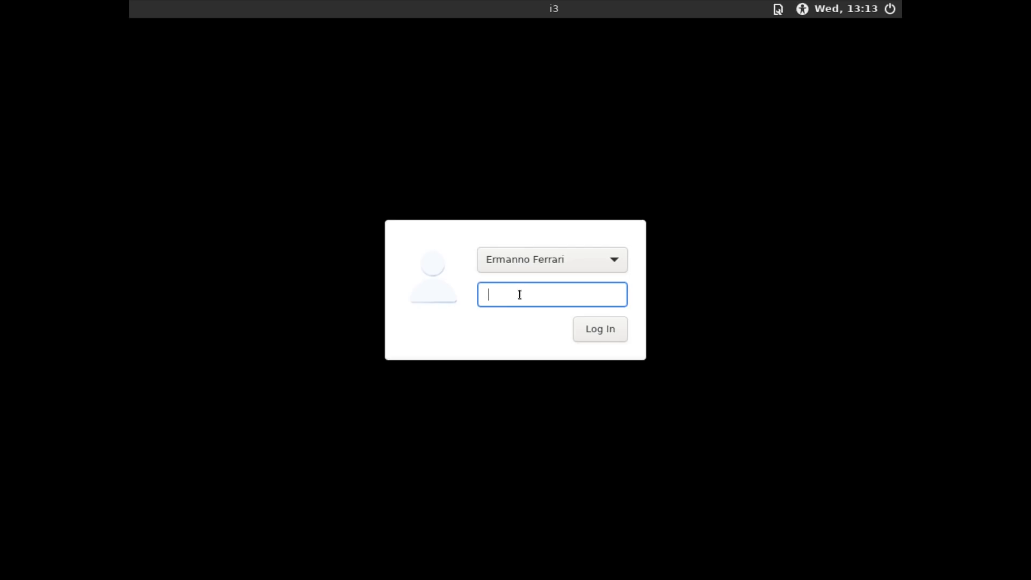
# Log in with the account password and generate the first i3 config with Mod4 as the modifier.
pyautogui.write('•••••••••')
pyautogui.press('Return')
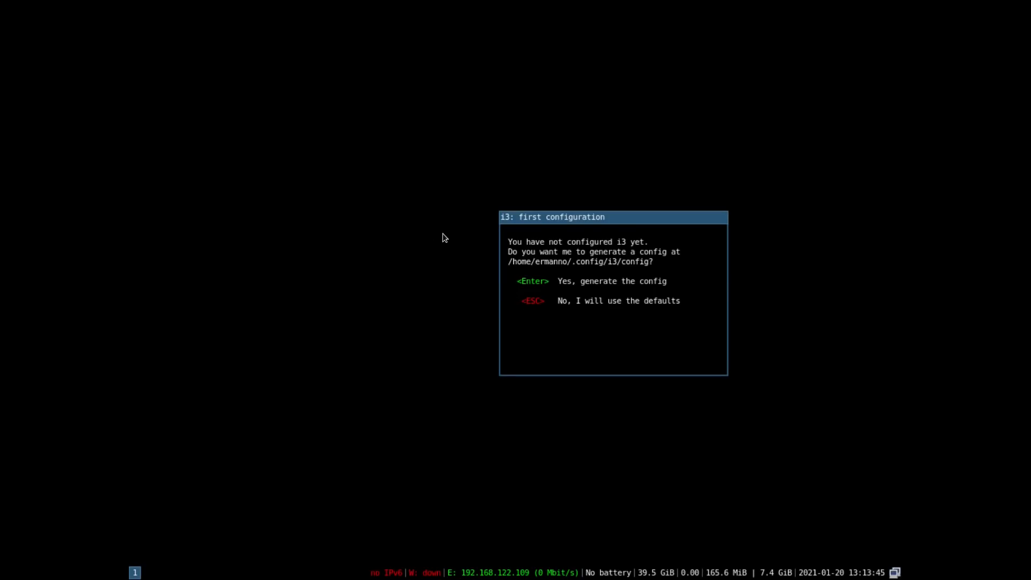
pyautogui.press('Return')
pyautogui.press('Return')
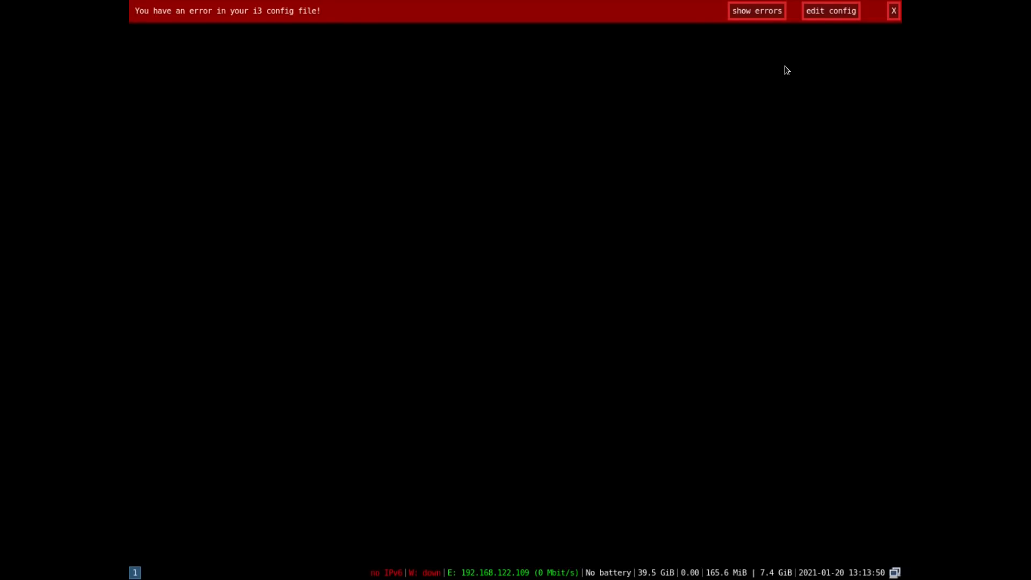
# Open the i3 config file for editing and search it for "dmenu".
pyautogui.click(827, 12)
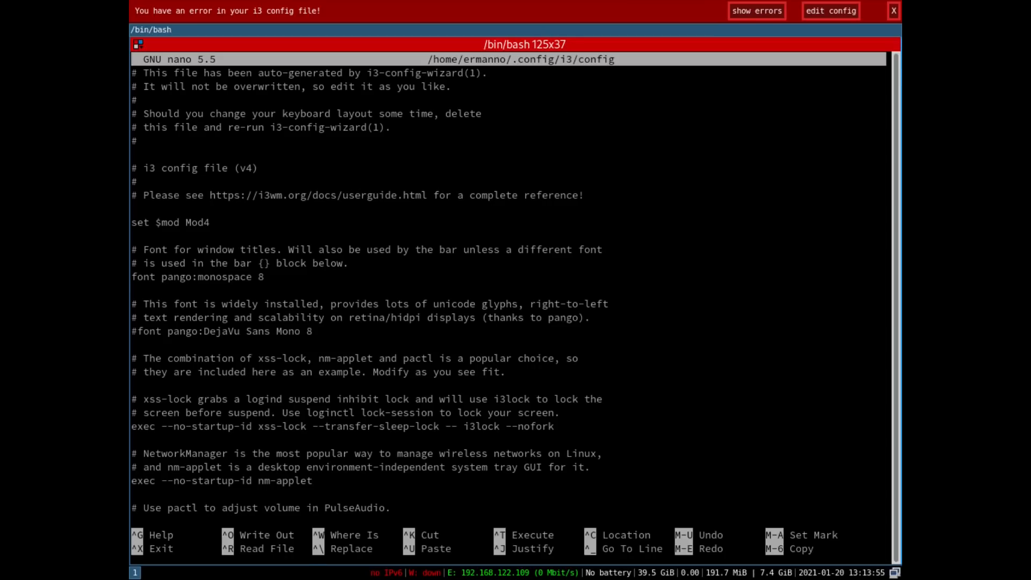
pyautogui.hotkey('ctrl', 'w')
pyautogui.write('dmenu')
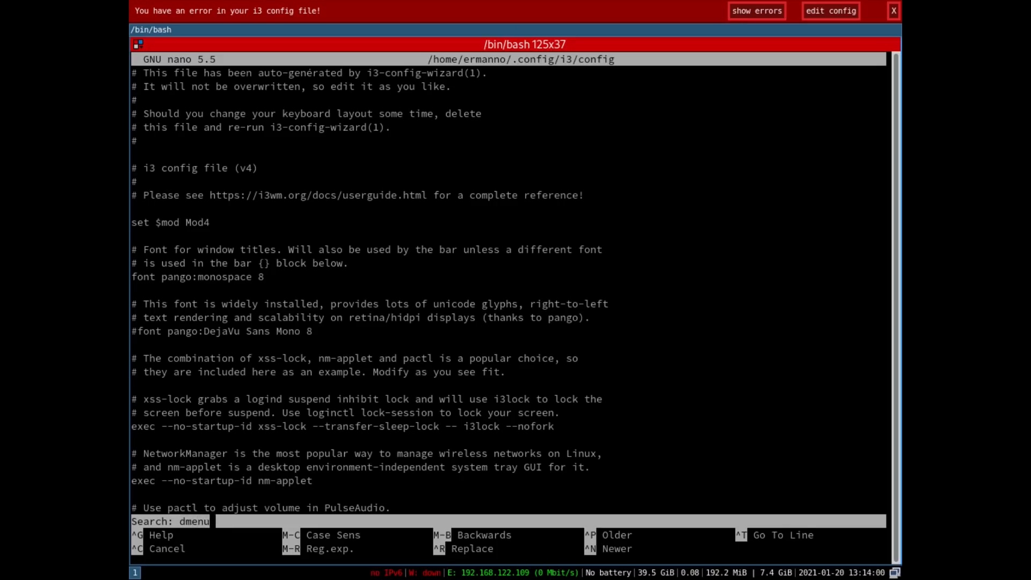
pyautogui.press('Return')
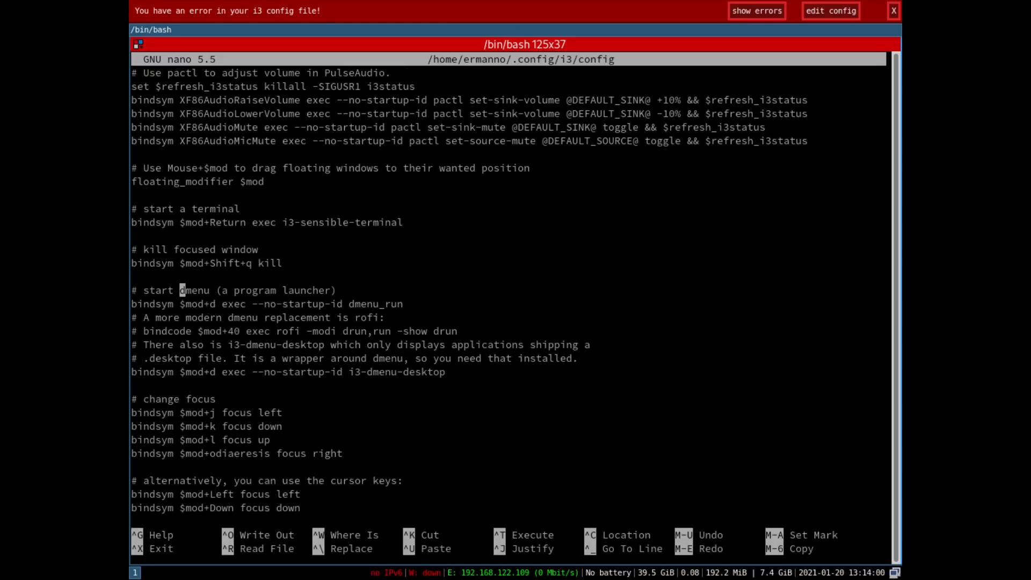
# Comment out the "bindsym $mod+d exec --no-startup-id dmenu_run" line with "# ", save the i3 config, and exit the editor.
pyautogui.press('Left')
pyautogui.press('Left')
pyautogui.press('Left')
pyautogui.press('Left')
pyautogui.press('Left')
pyautogui.press('Left')
pyautogui.press('Left')
pyautogui.press('Left')
pyautogui.write('#')
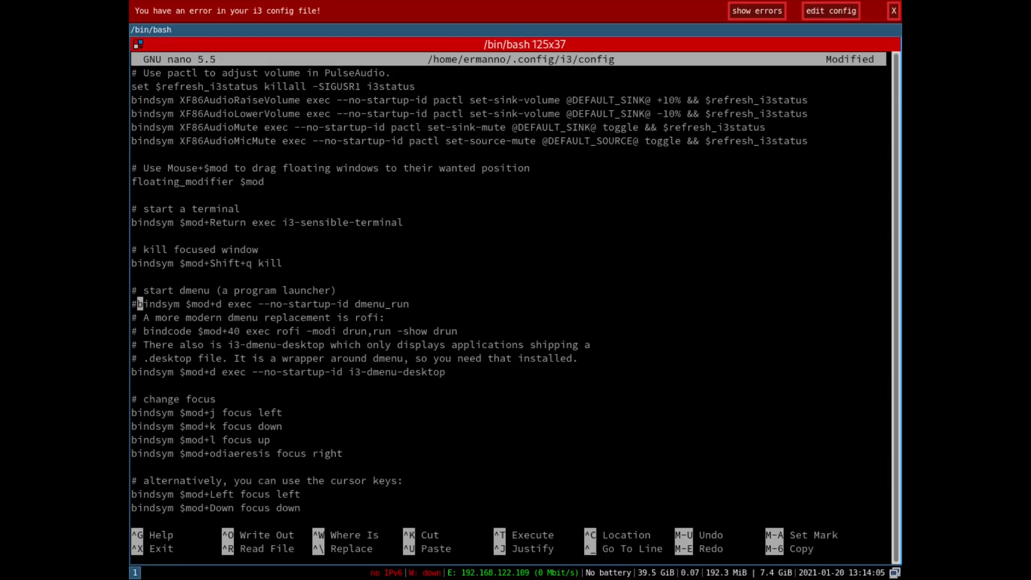
pyautogui.hotkey('ctrl', 'o')
pyautogui.press('Return')
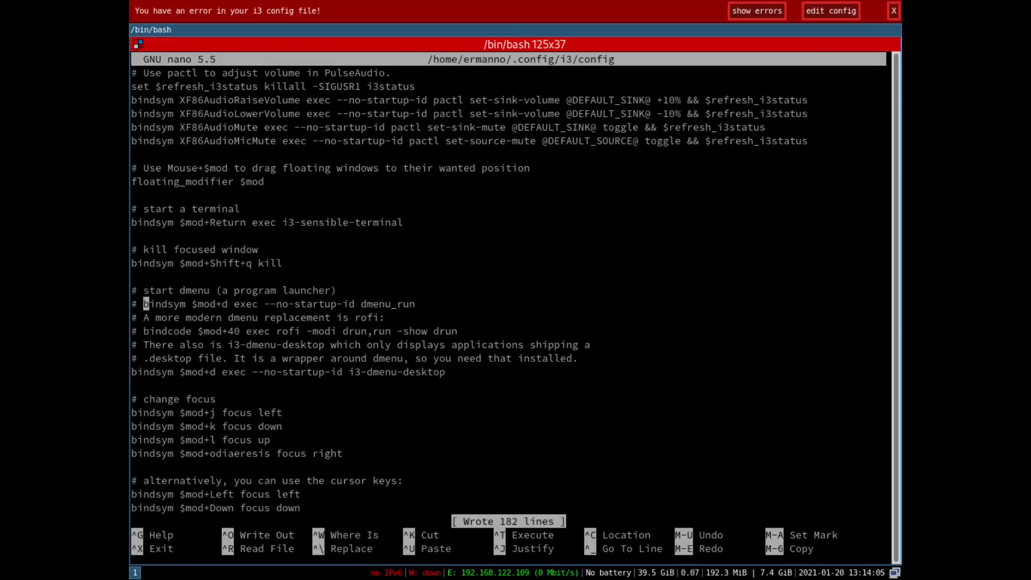
pyautogui.hotkey('ctrl', 'x')
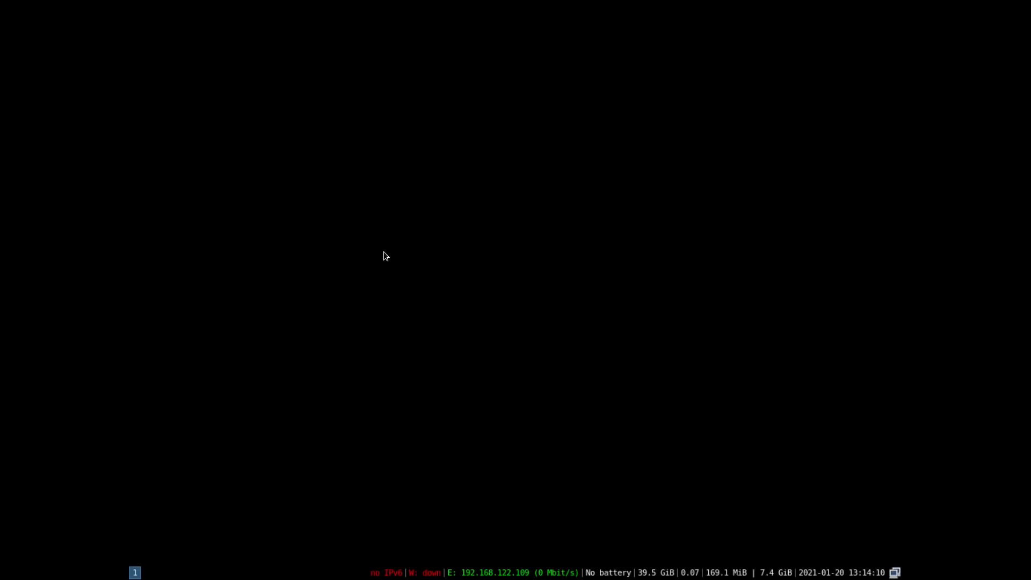
# Exit the i3 session and log back in with the account password.
pyautogui.press('super+shift+e')
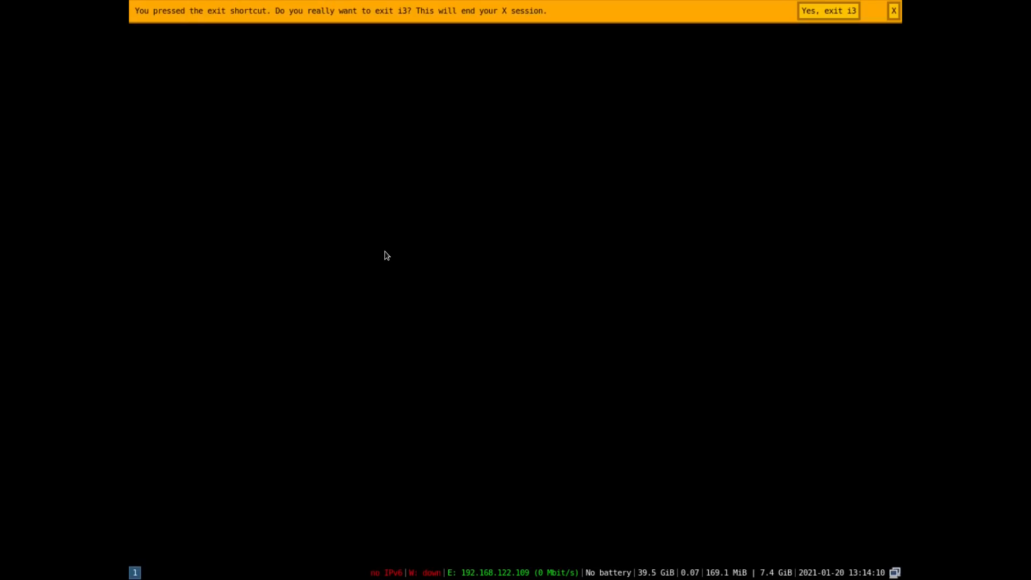
pyautogui.click(820, 14)
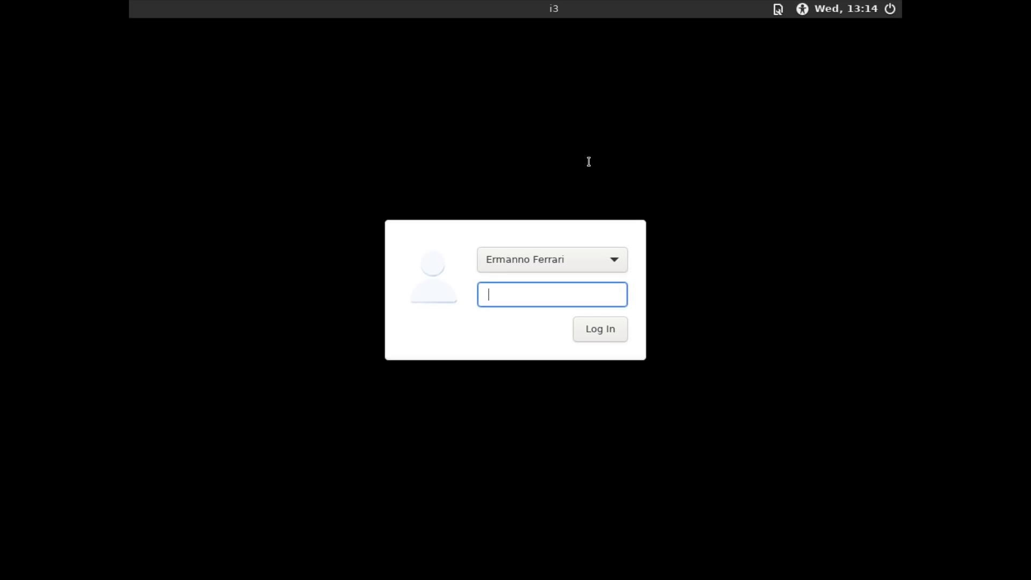
pyautogui.write('********')
pyautogui.press('Return')
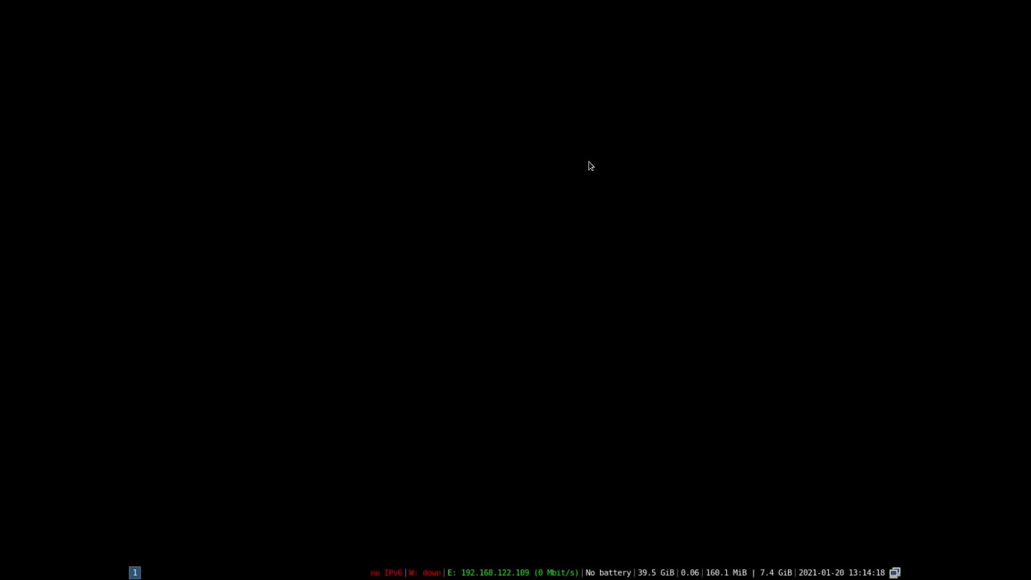
# Open a terminal and set the display resolution with "xrandr --output Virtual-1 --mode 1920x1080".
pyautogui.press('super+Return')
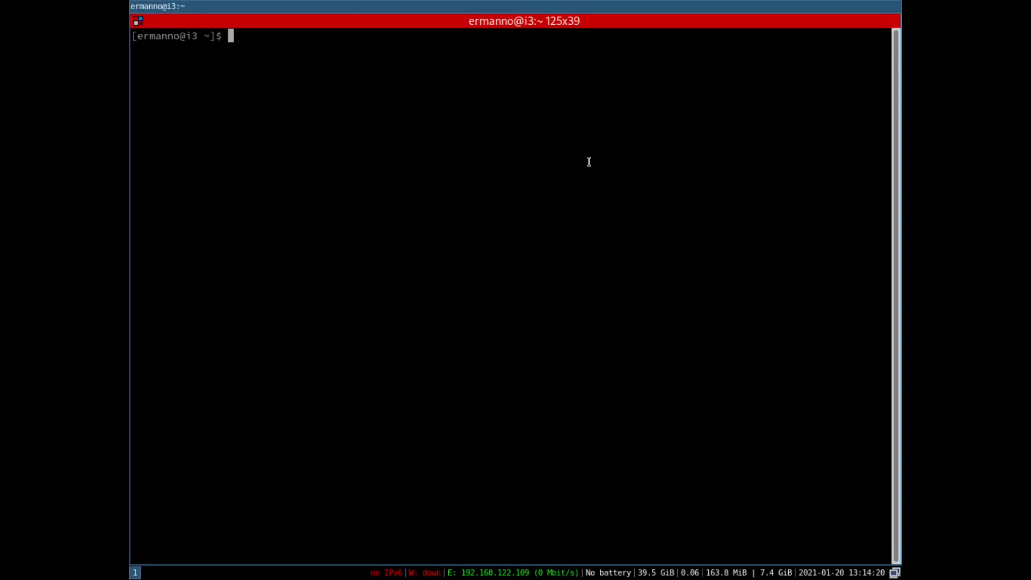
pyautogui.write('xrandr --output ')
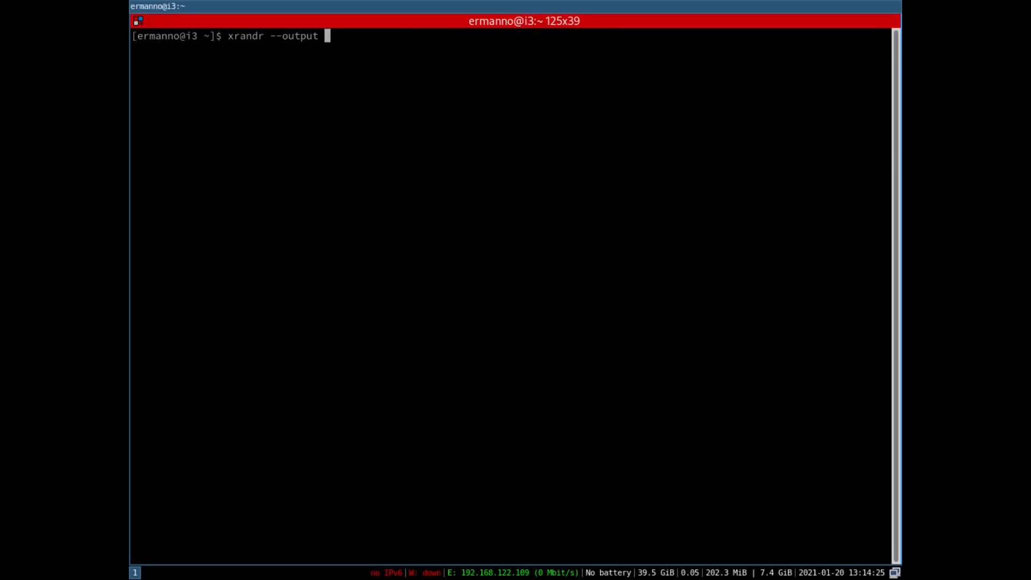
pyautogui.write('Vie')
pyautogui.press('BackSpace')
pyautogui.write('rtual-1 --mode')
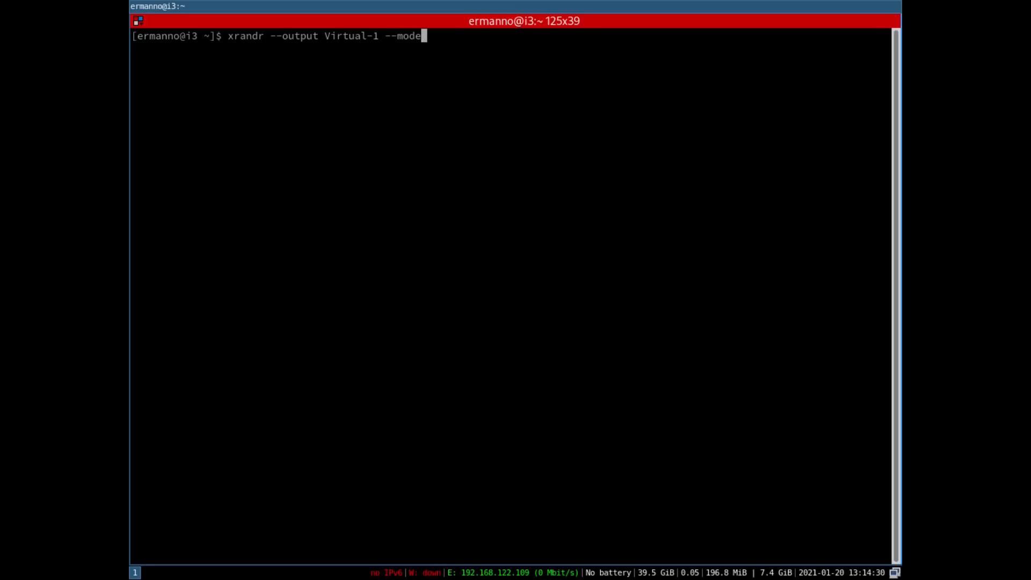
pyautogui.write(' 1920x1080')
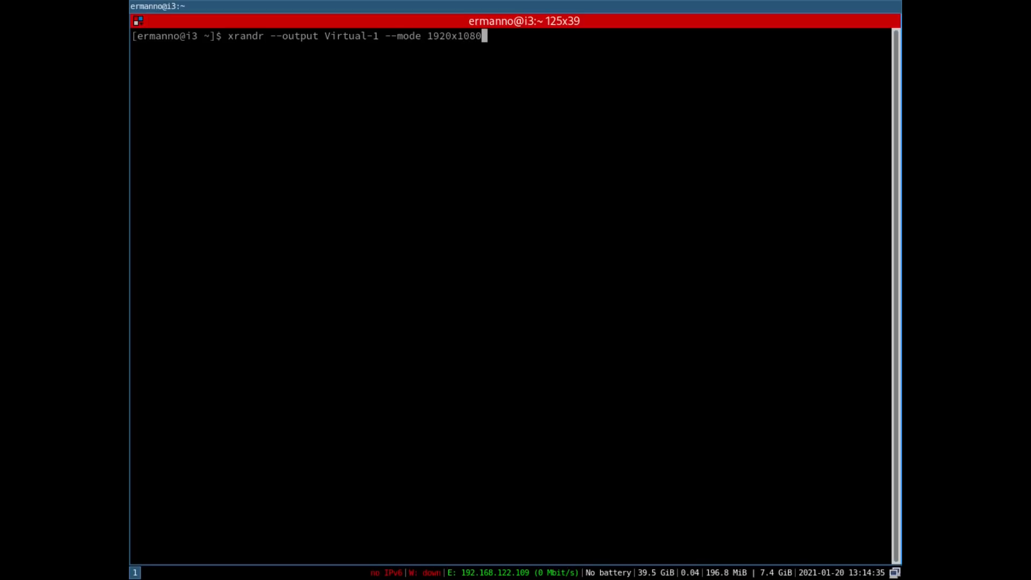
pyautogui.press('Return')
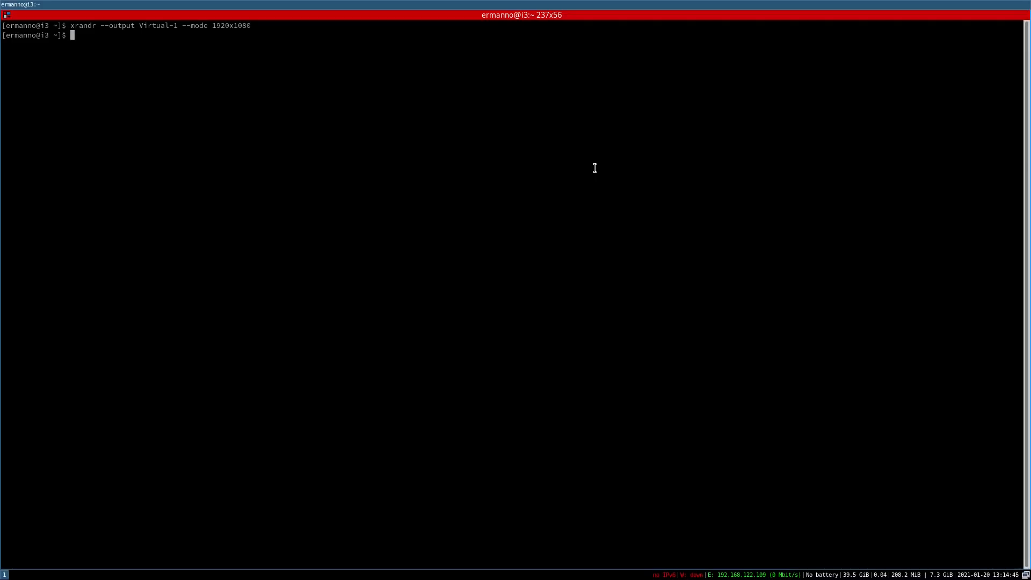
# Browse the applications in the program launcher and launch Add/Remove Software.
pyautogui.press('super+d')
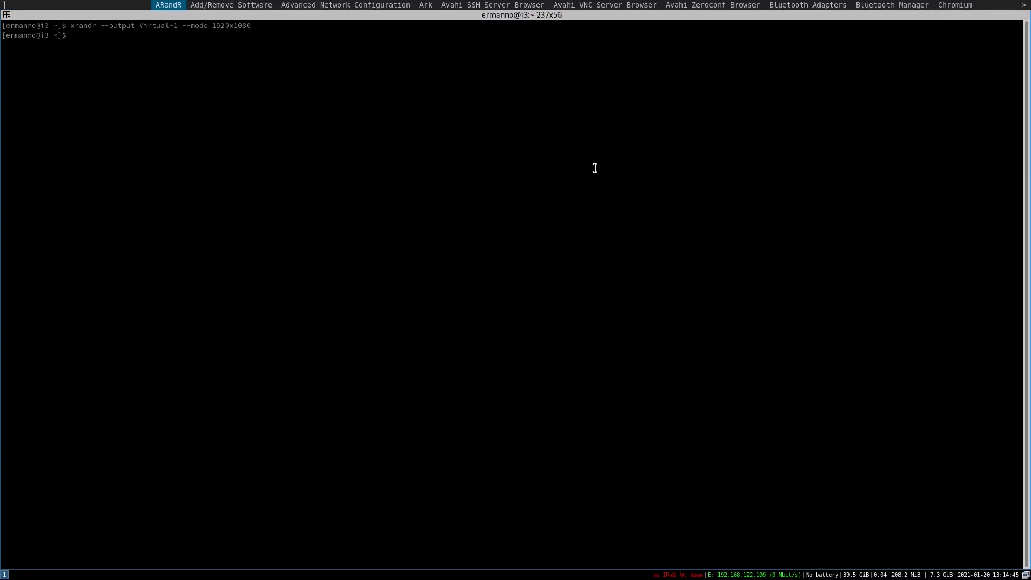
pyautogui.press('Right')
pyautogui.press('Right')
pyautogui.press('Right')
pyautogui.press('Right')
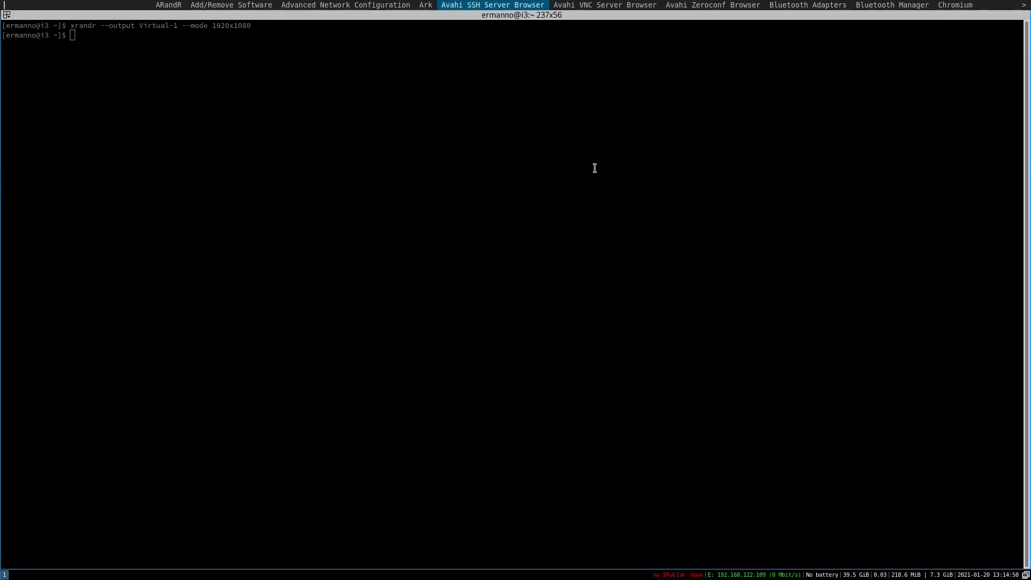
pyautogui.press('Left')
pyautogui.press('Left')
pyautogui.press('Left')
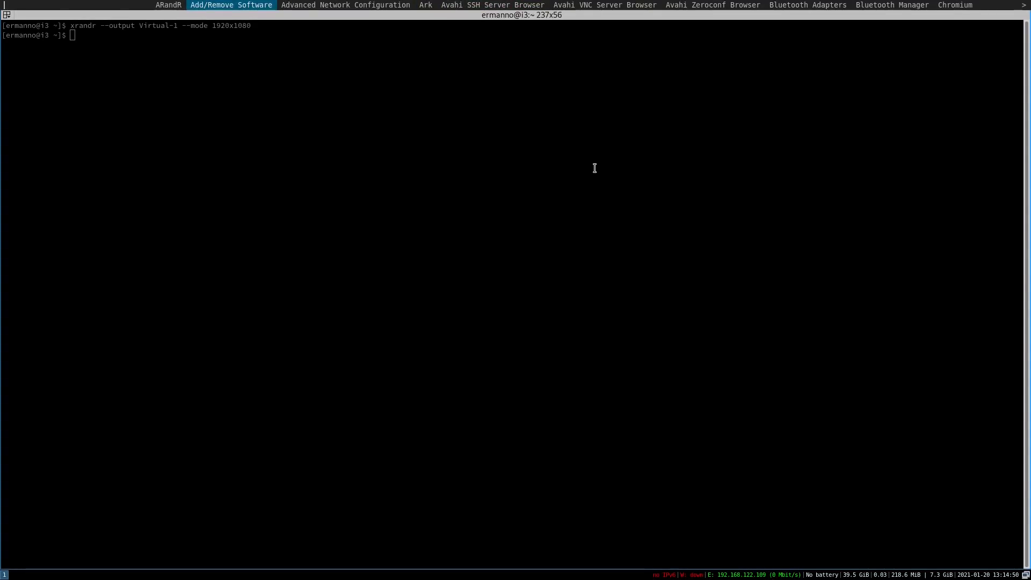
pyautogui.press('Return')
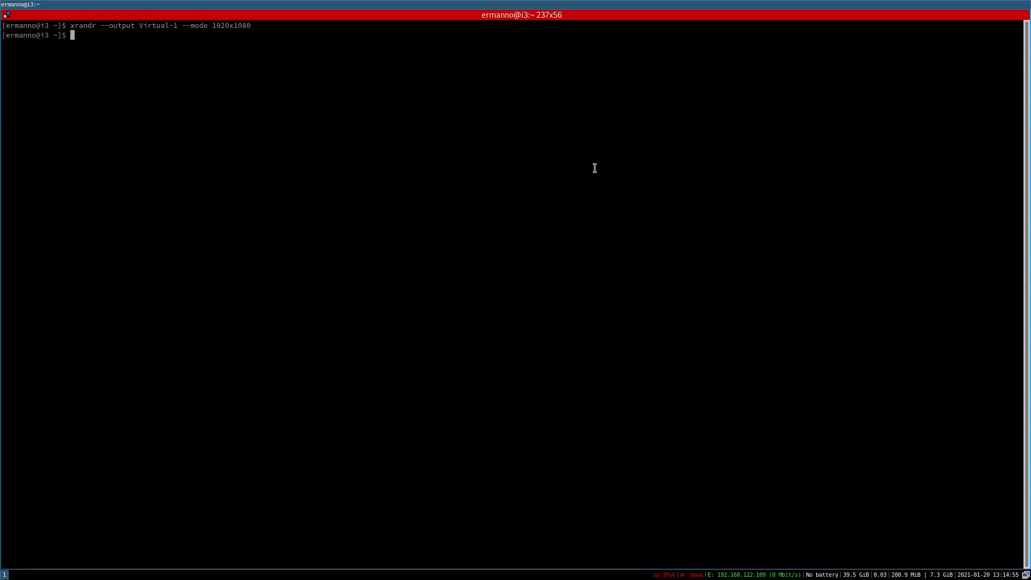